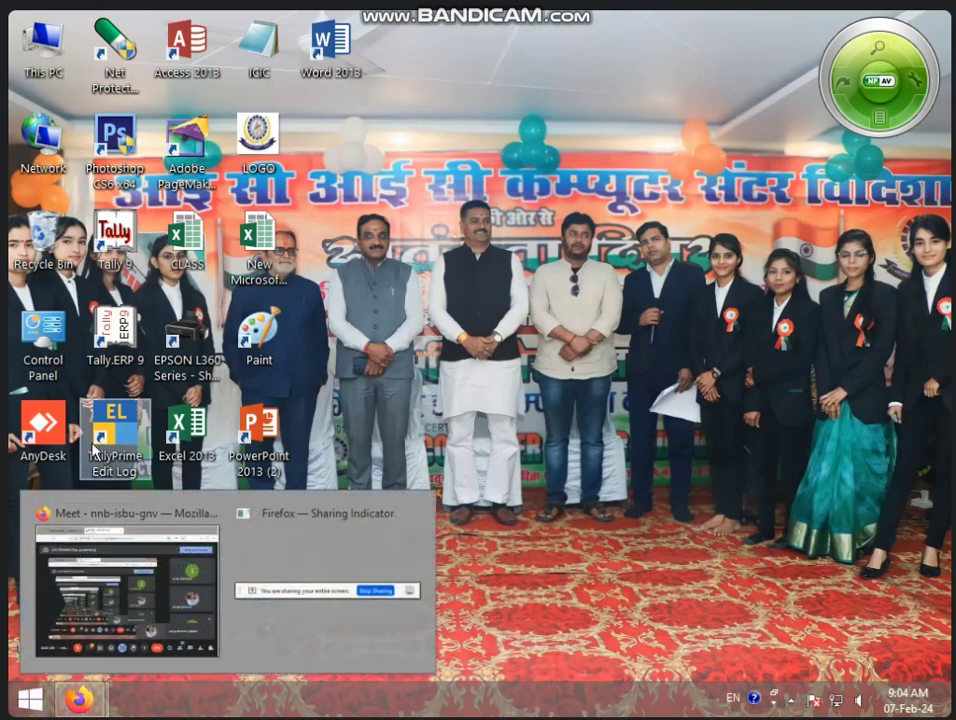
Refresh the desktop twice, then launch Word 2013 from its desktop shortcut
{"action": "right_click", "coordinate": [490, 237]}
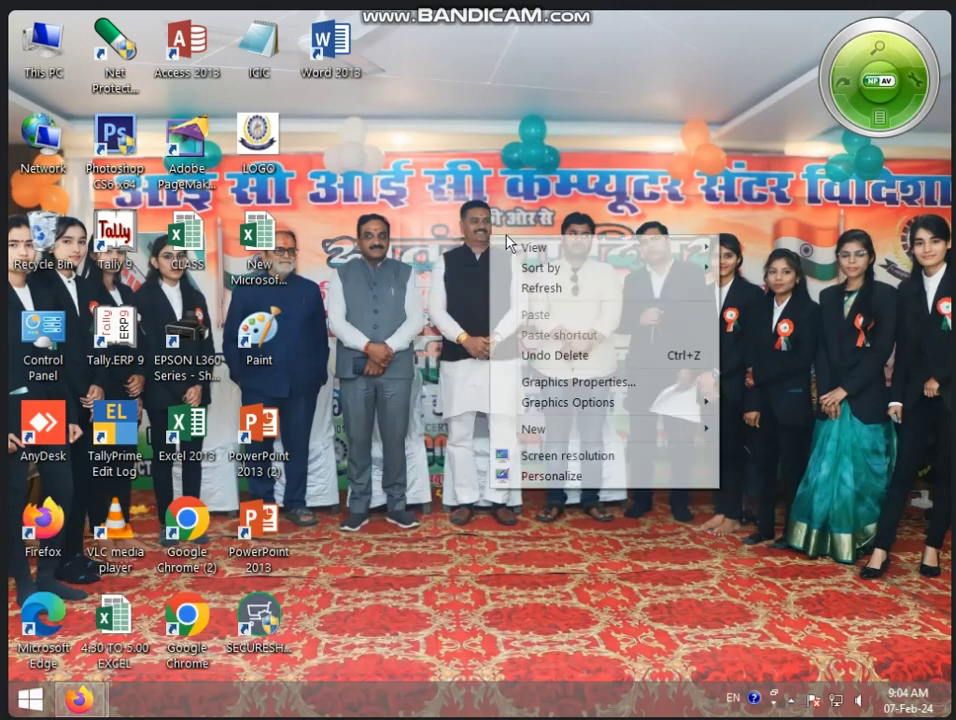
{"action": "left_click", "coordinate": [556, 289]}
{"action": "right_click", "coordinate": [525, 250]}
{"action": "left_click", "coordinate": [565, 302]}
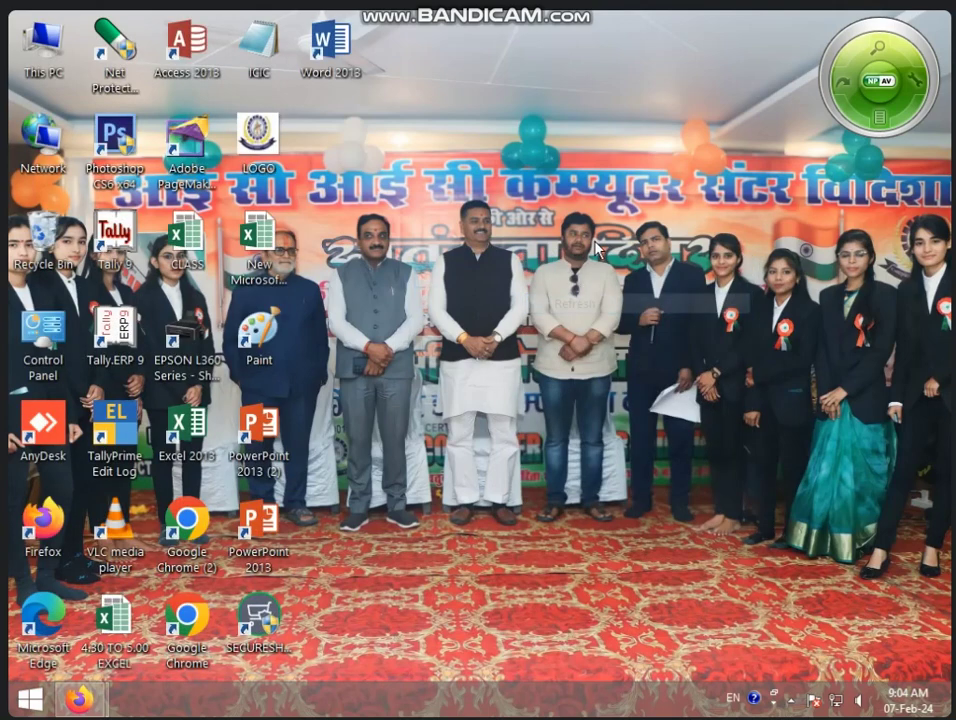
{"action": "double_click", "coordinate": [340, 40]}
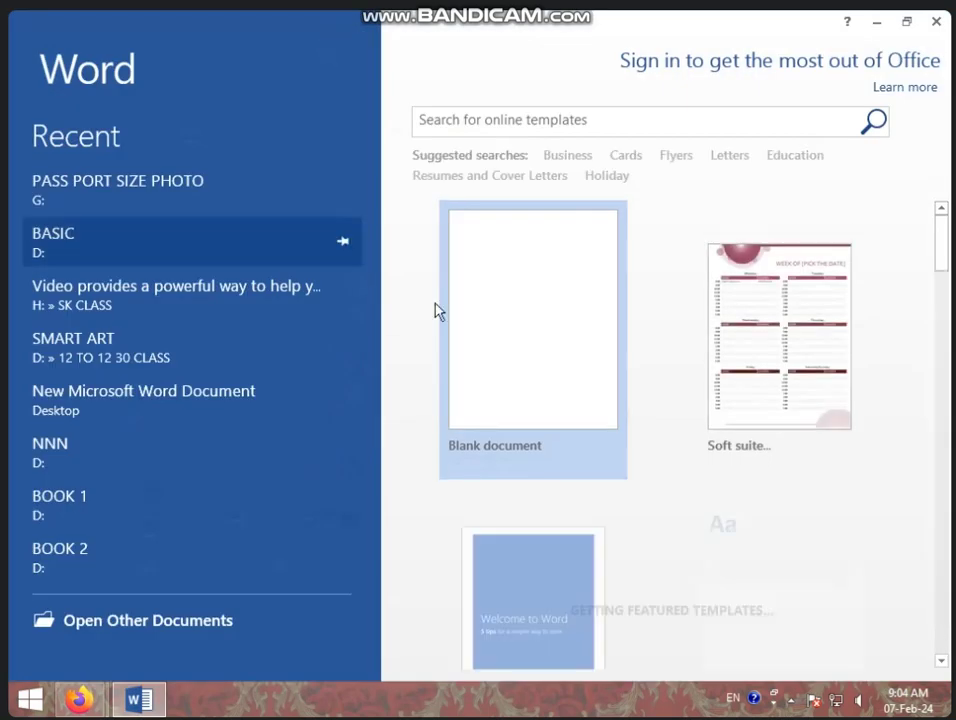
Create a blank document and show the Mailings tab
{"action": "left_click", "coordinate": [440, 311]}
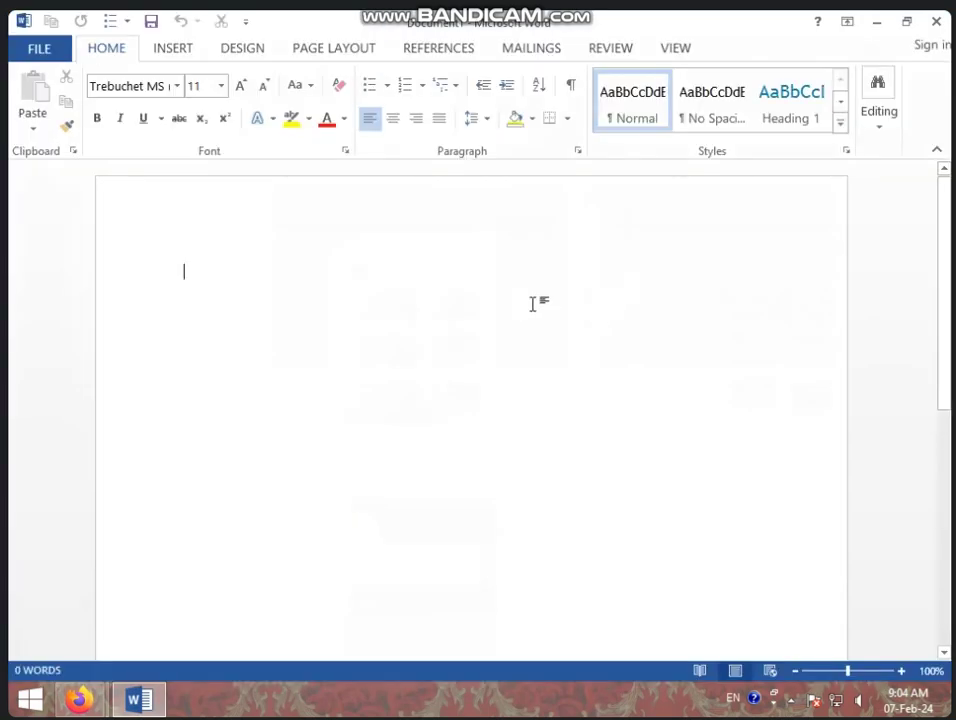
{"action": "left_click", "coordinate": [545, 55]}
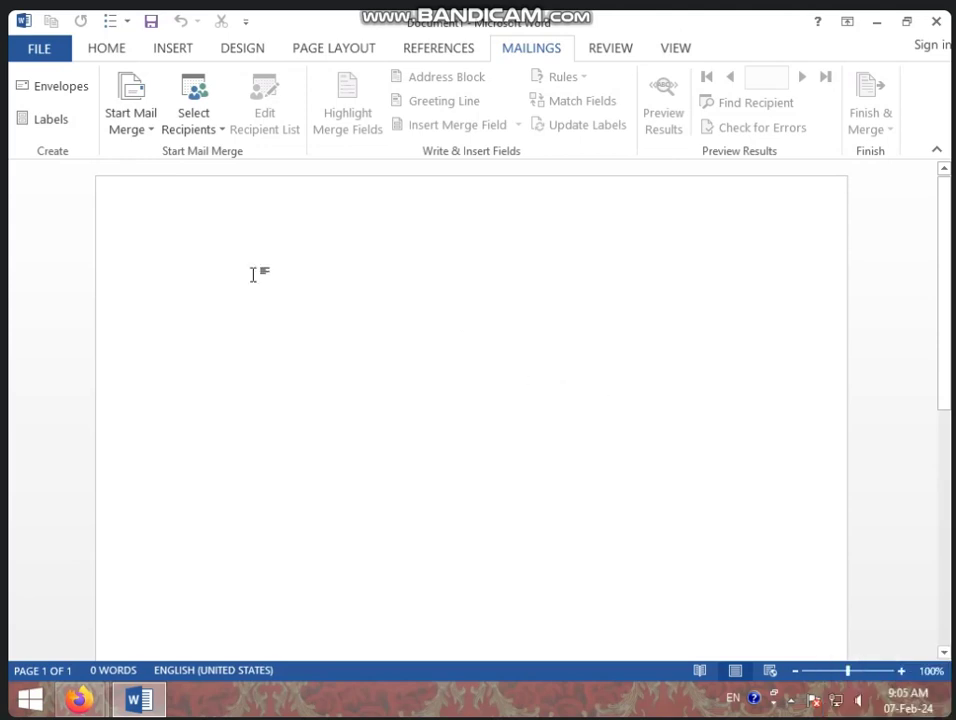
Use the existing 'mail 9 to 10 am' database from H:\SK CLASS as the recipient list
{"action": "left_click", "coordinate": [215, 135]}
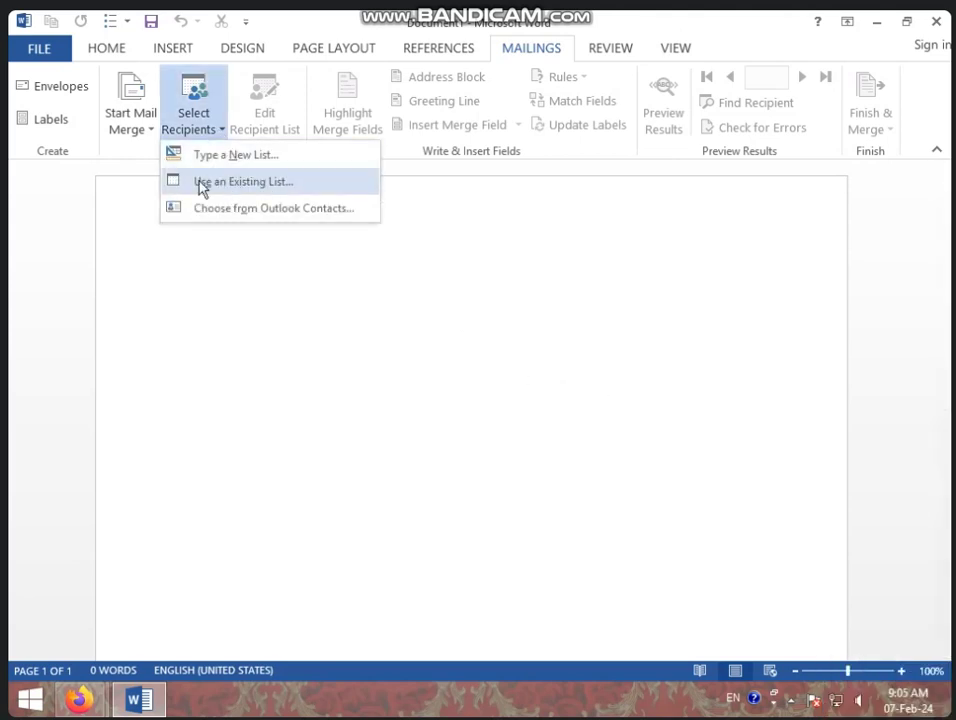
{"action": "left_click", "coordinate": [266, 190]}
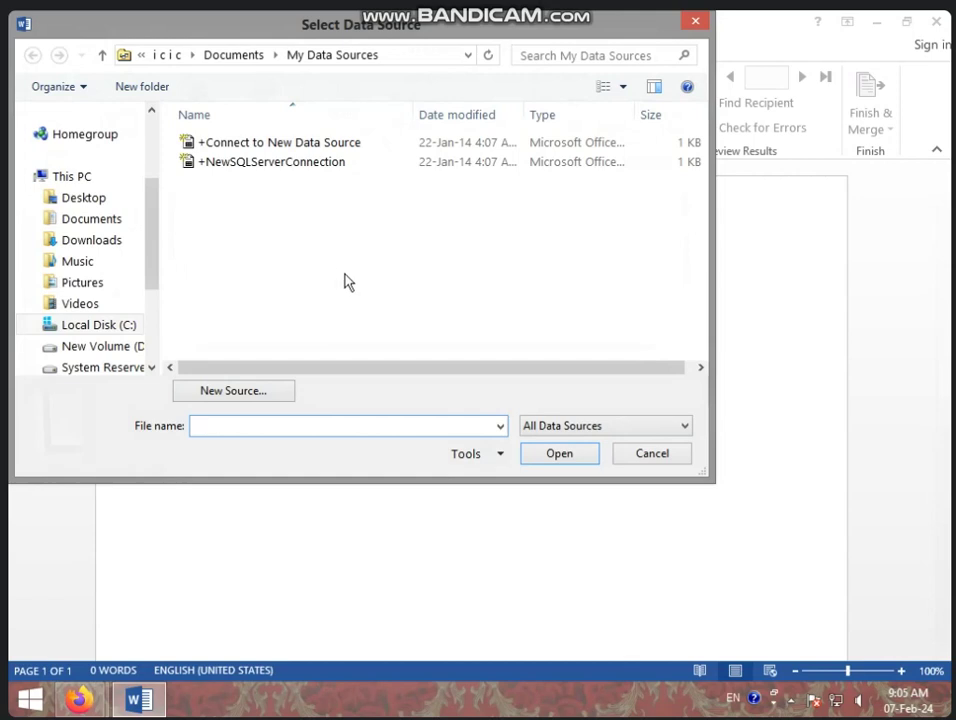
{"action": "left_click", "coordinate": [696, 21]}
{"action": "left_click", "coordinate": [192, 125]}
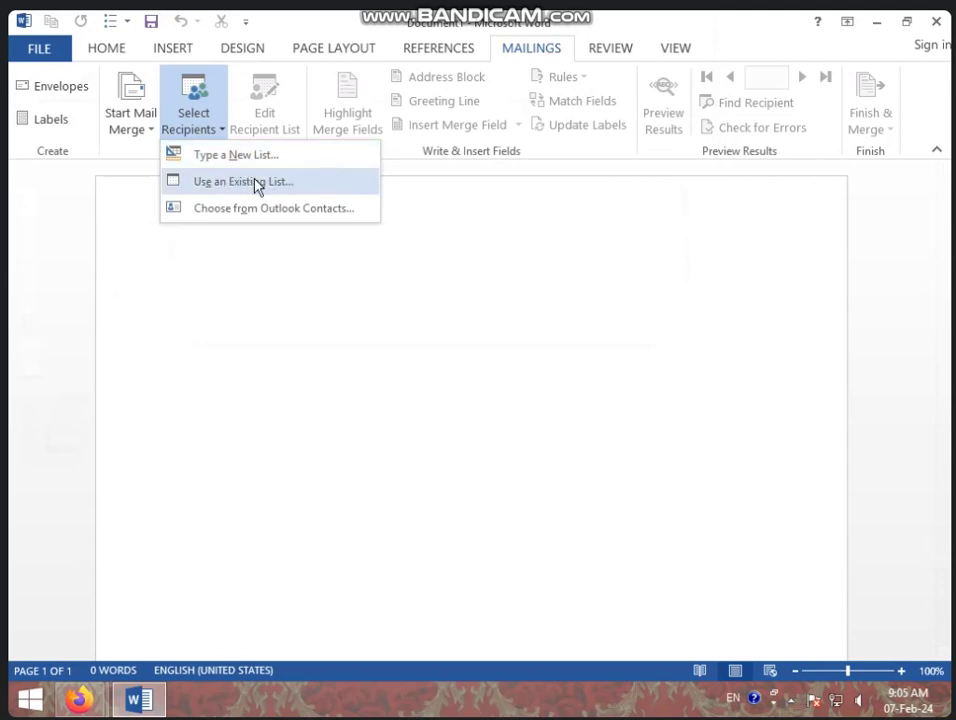
{"action": "left_click", "coordinate": [240, 182]}
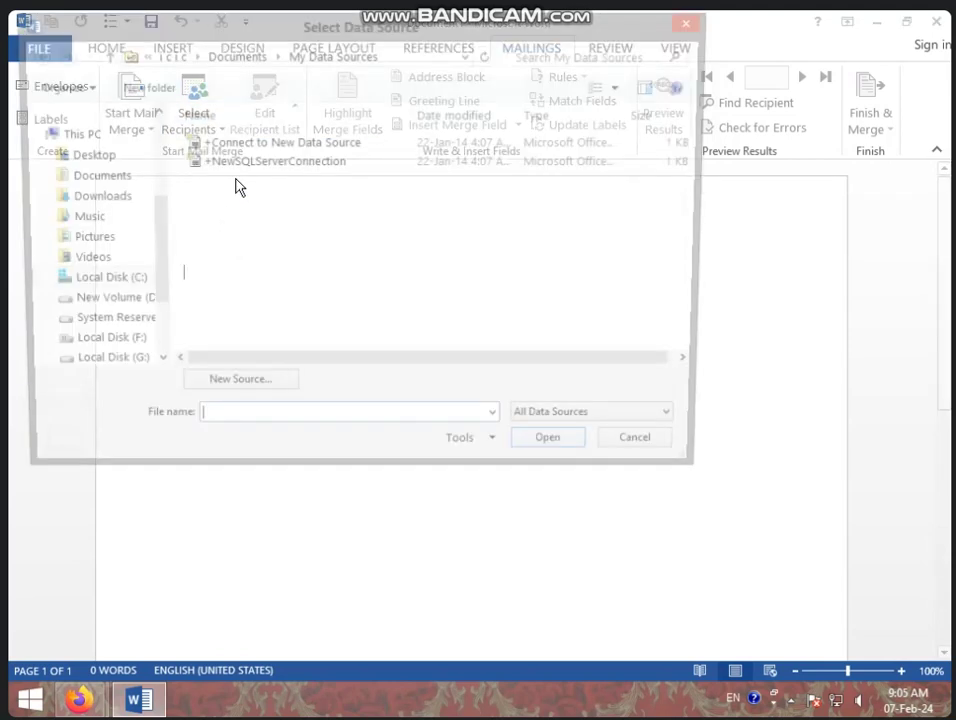
{"action": "mouse_move", "coordinate": [97, 346]}
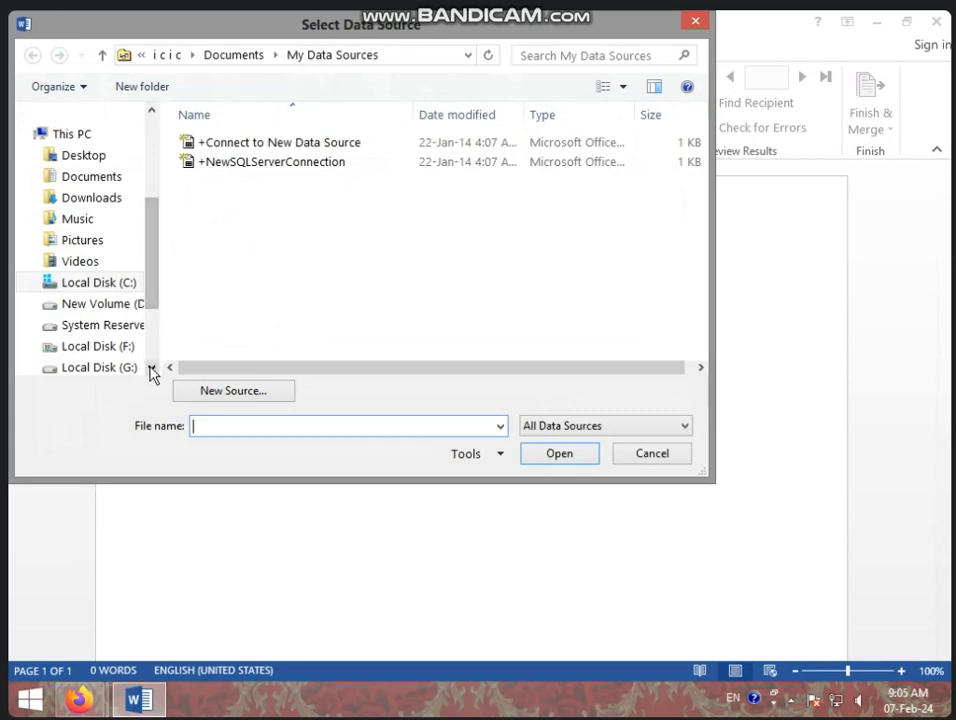
{"action": "left_click", "coordinate": [152, 367]}
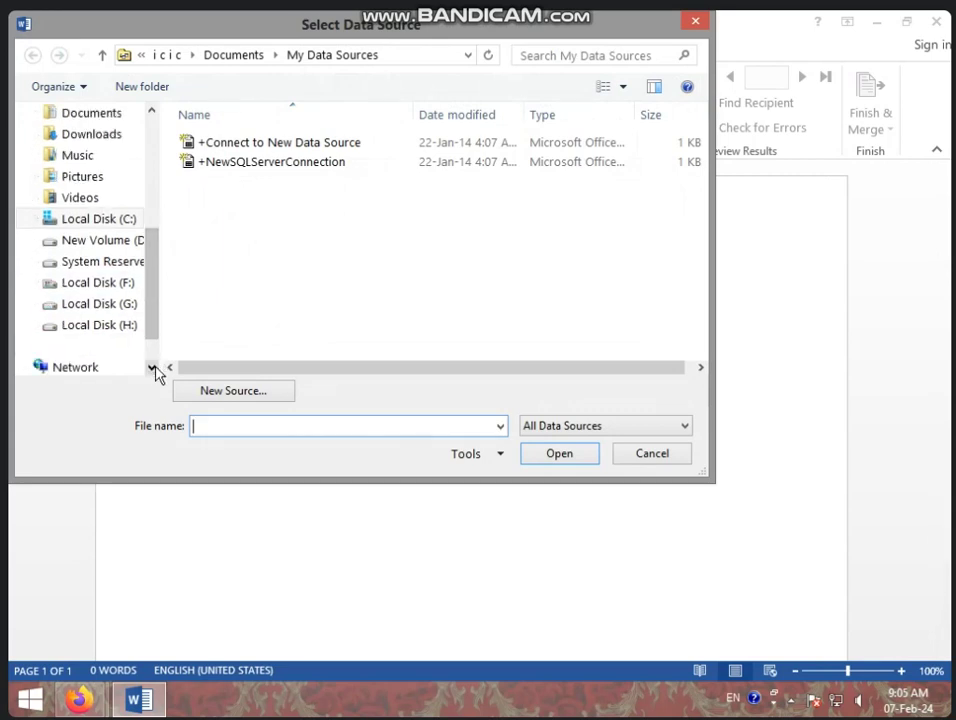
{"action": "left_click", "coordinate": [122, 327]}
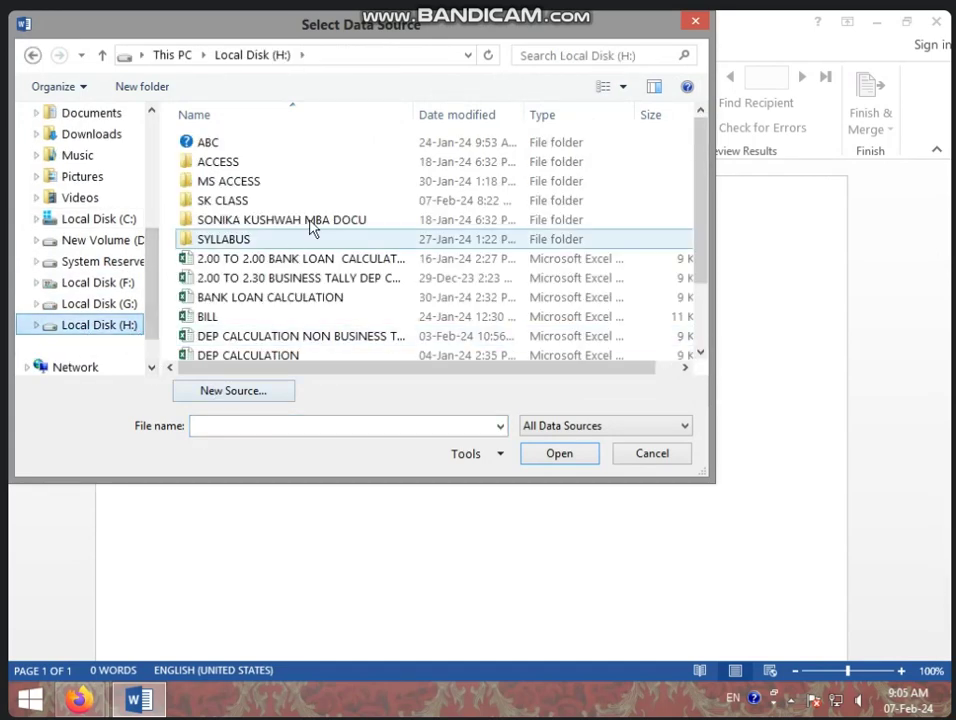
{"action": "double_click", "coordinate": [308, 205]}
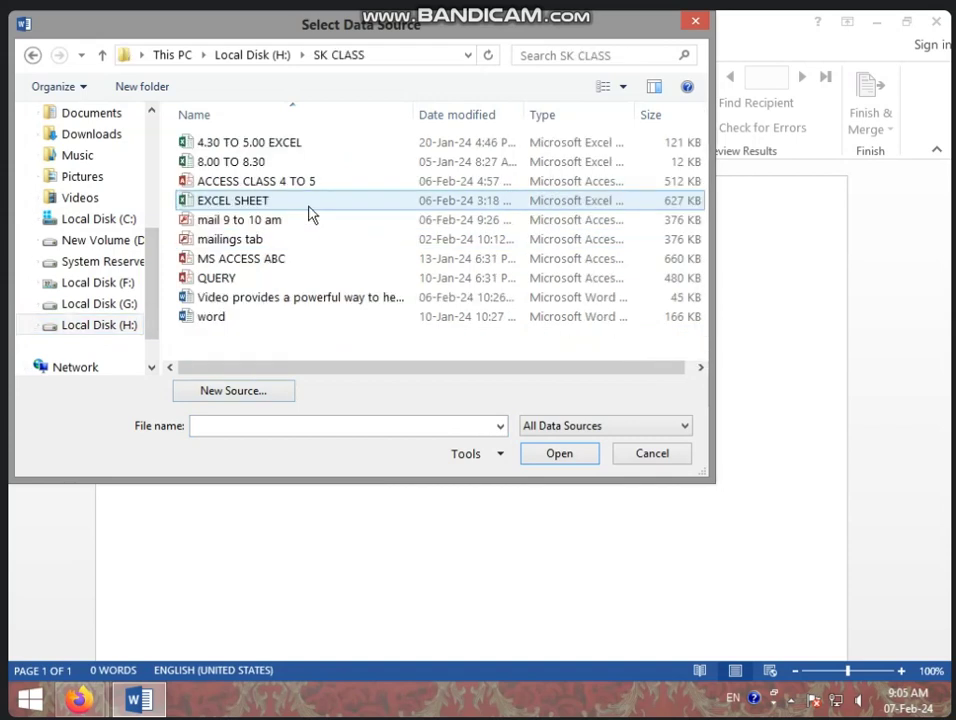
{"action": "left_click", "coordinate": [230, 225]}
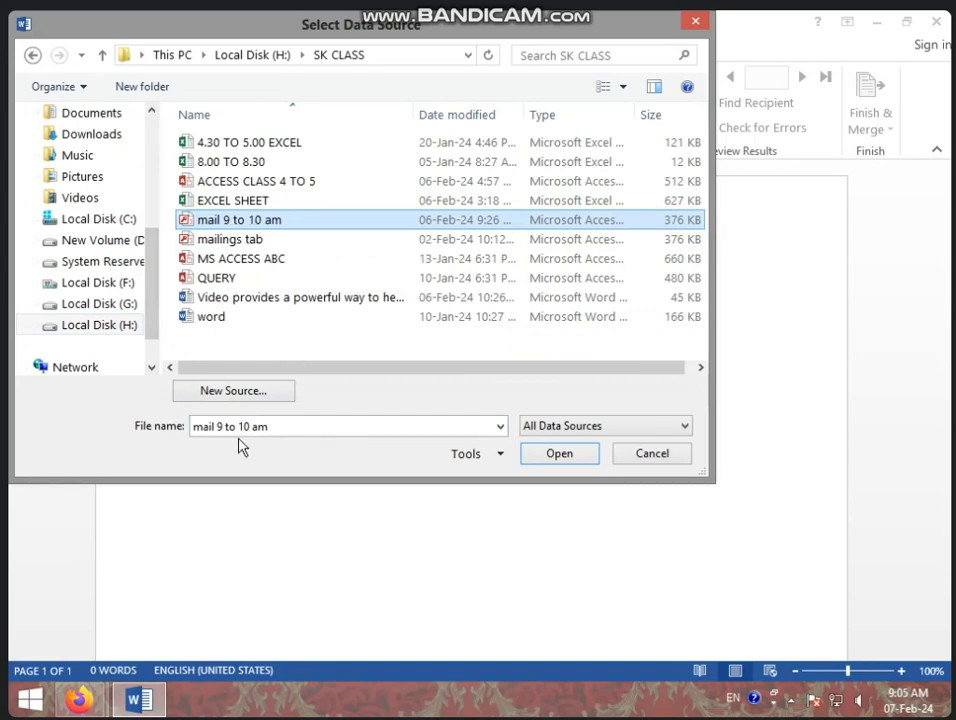
{"action": "left_click", "coordinate": [570, 457]}
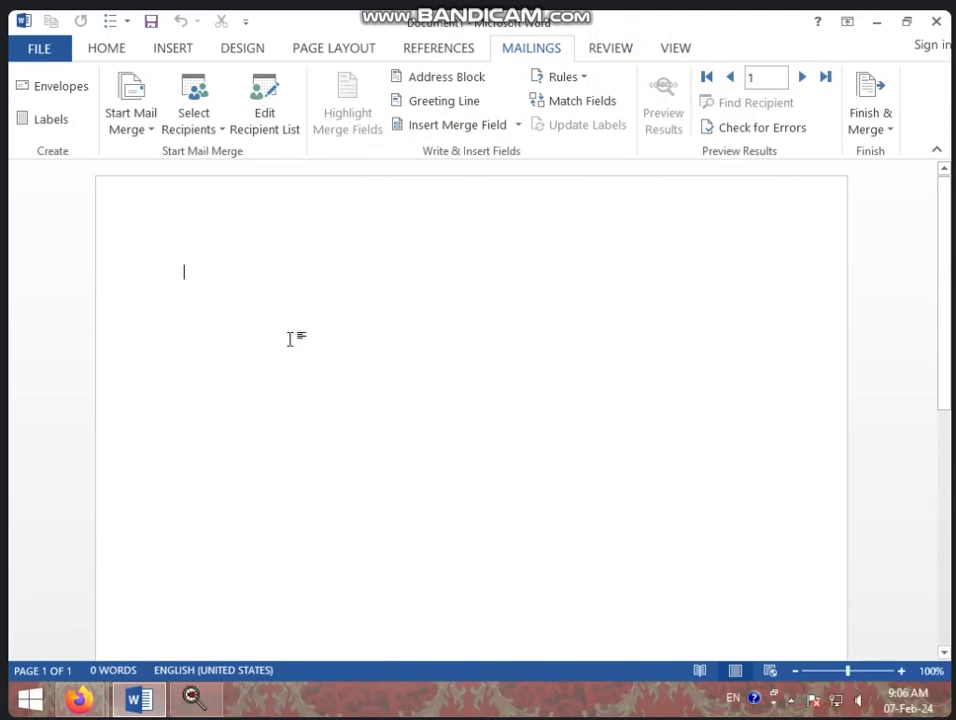
Insert First_Name and Last_Name on line one, then Fathers_name_ and Last_Name on line two
{"action": "left_click", "coordinate": [517, 127]}
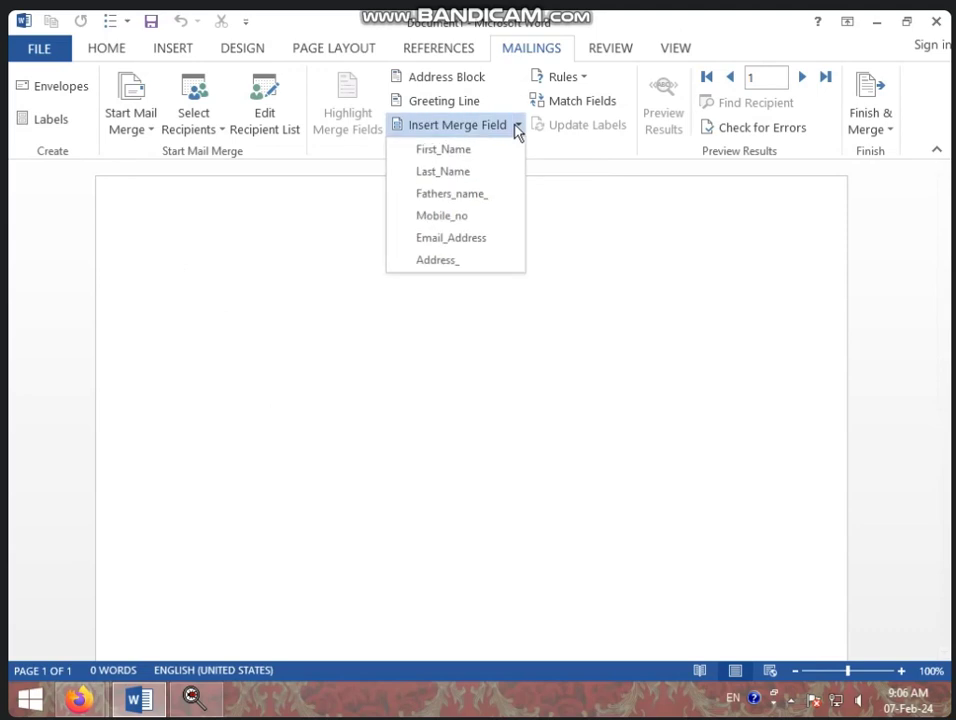
{"action": "left_click", "coordinate": [466, 148]}
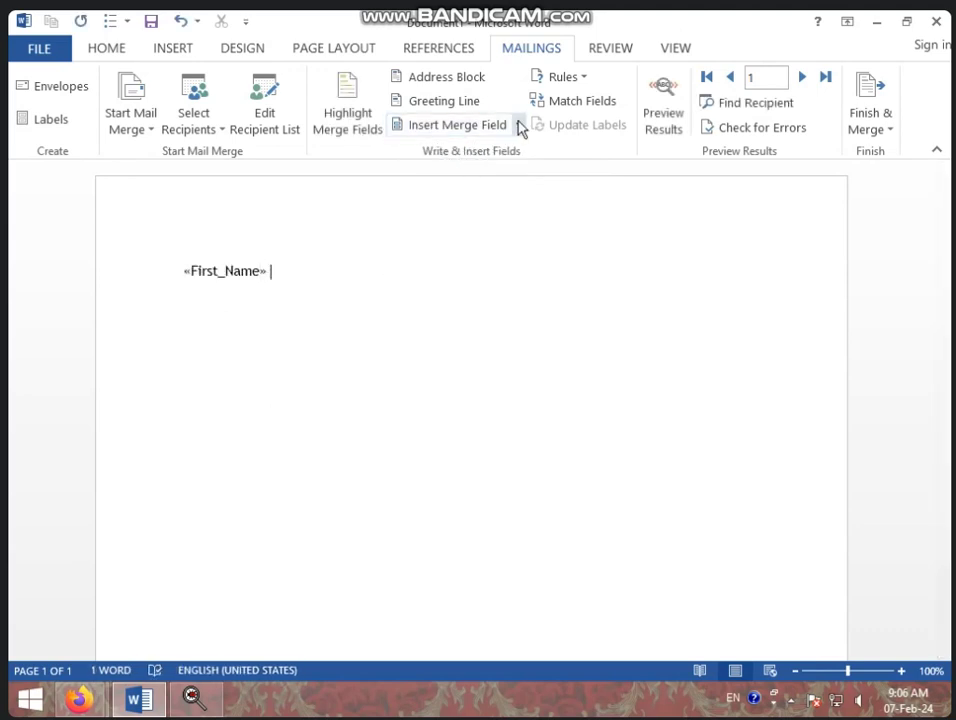
{"action": "left_click", "coordinate": [520, 128]}
{"action": "left_click", "coordinate": [495, 168]}
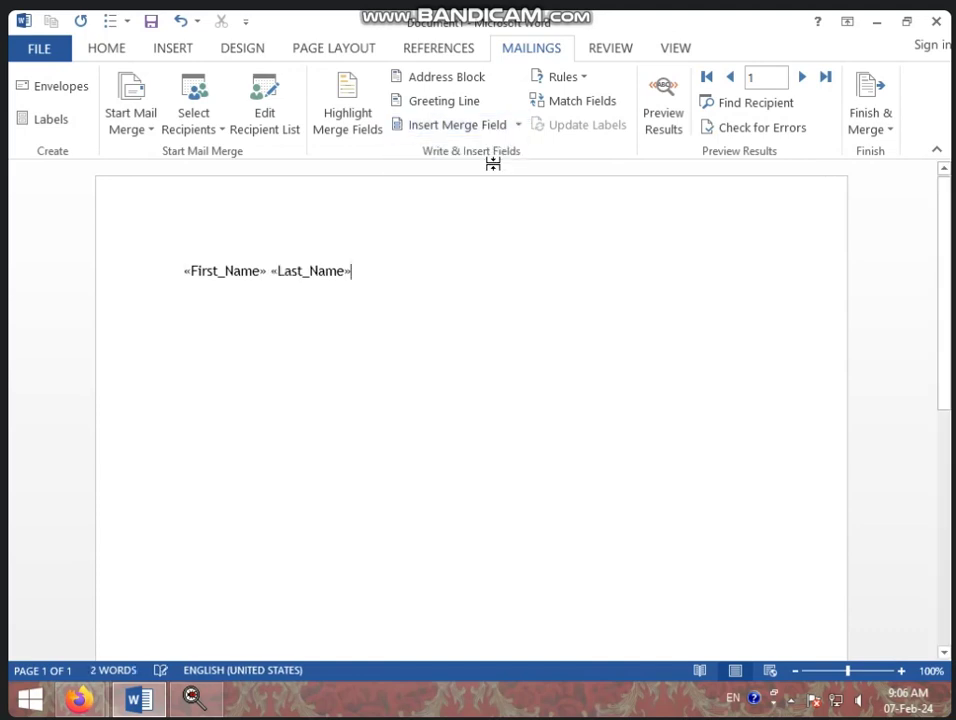
{"action": "key", "text": "Return"}
{"action": "left_click", "coordinate": [519, 128]}
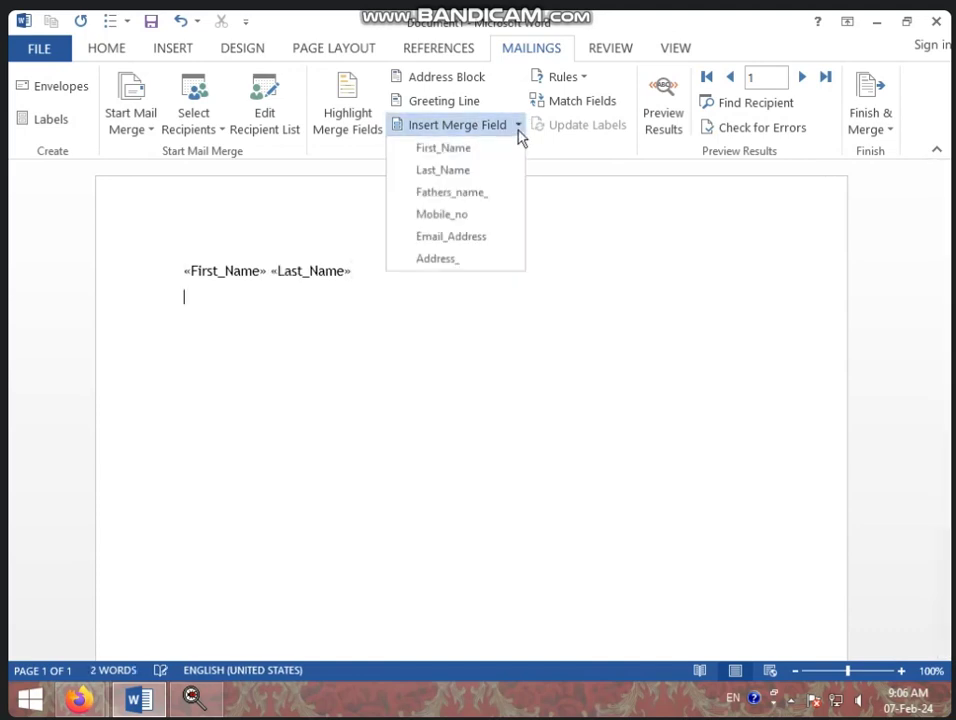
{"action": "left_click", "coordinate": [490, 180]}
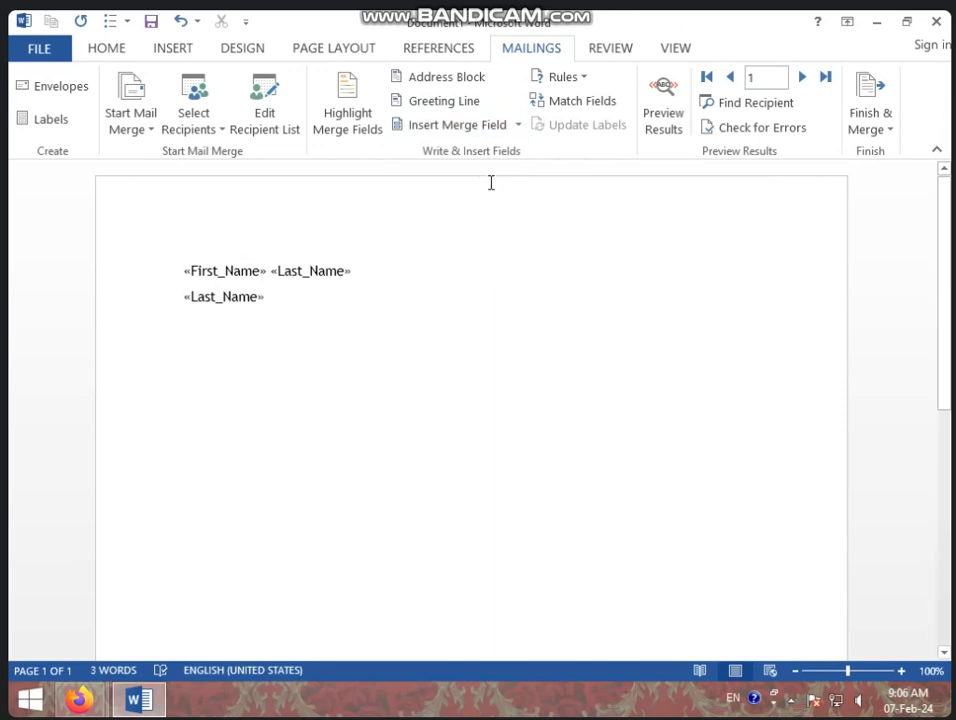
{"action": "key", "text": "BackSpace"}
{"action": "key", "text": "BackSpace"}
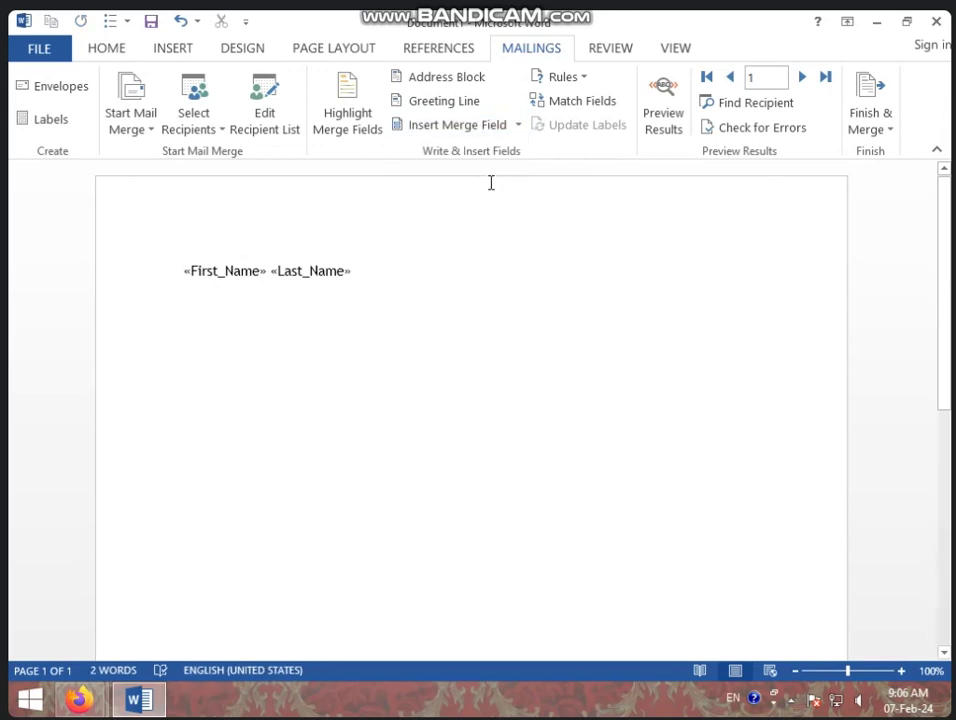
{"action": "left_click", "coordinate": [518, 124]}
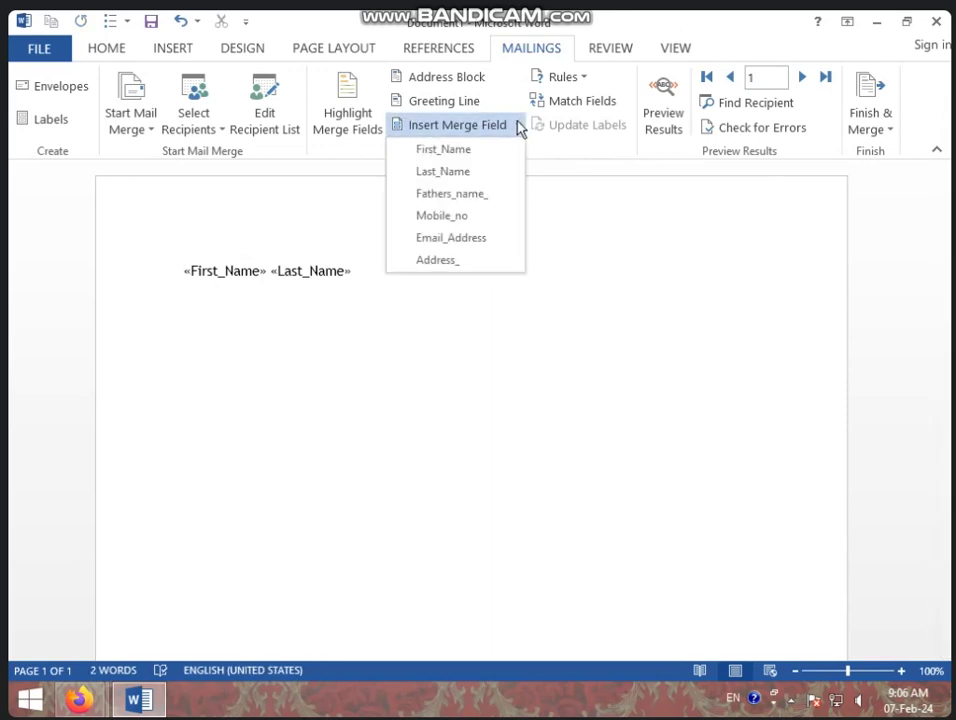
{"action": "left_click", "coordinate": [490, 194]}
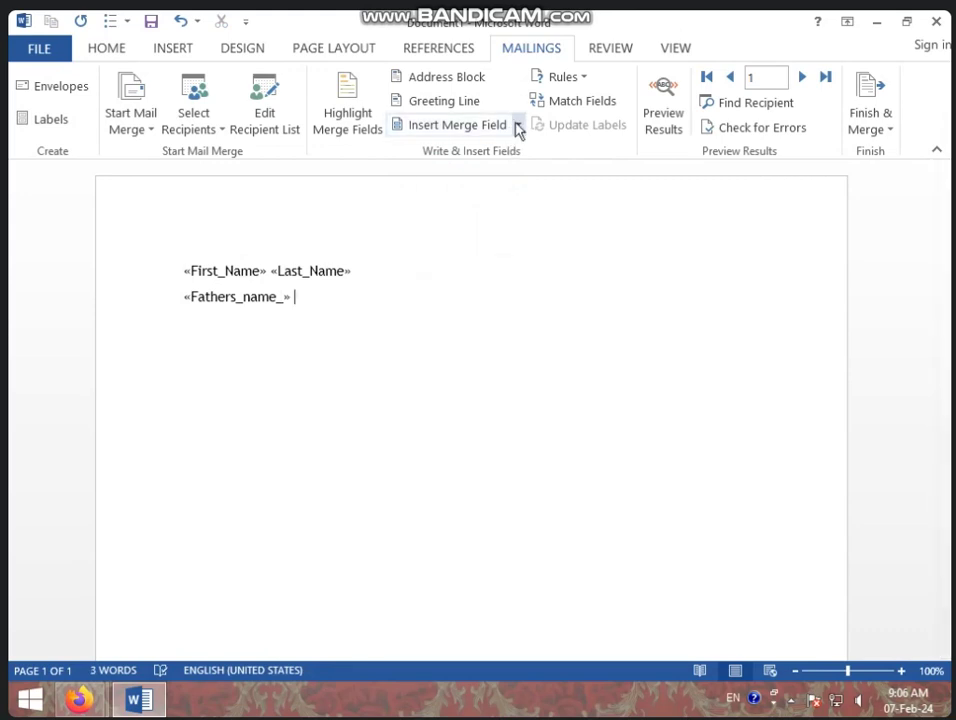
{"action": "left_click", "coordinate": [518, 126]}
{"action": "left_click", "coordinate": [498, 169]}
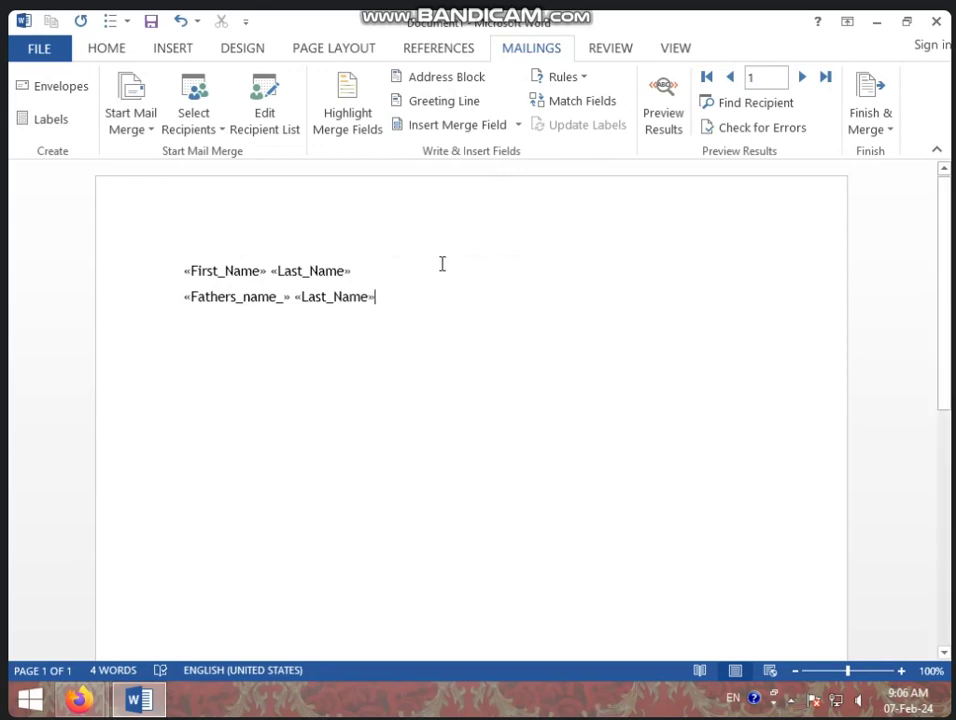
After a quick preview, add Mobile_no, Email_Address and Address_ fields on separate lines
{"action": "left_click", "coordinate": [661, 130]}
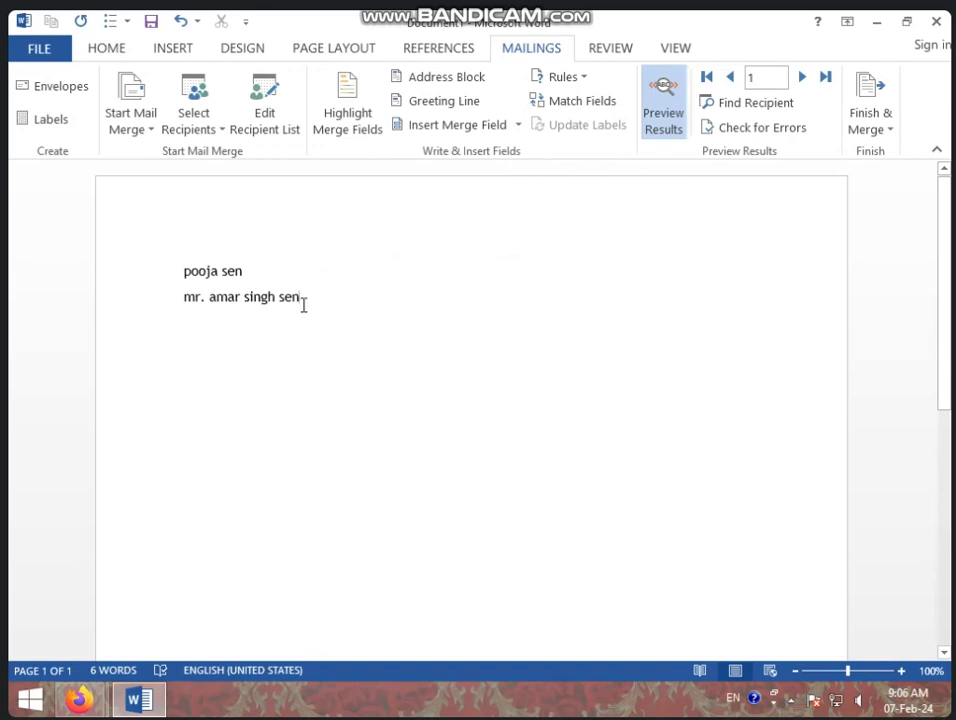
{"action": "left_click", "coordinate": [683, 124]}
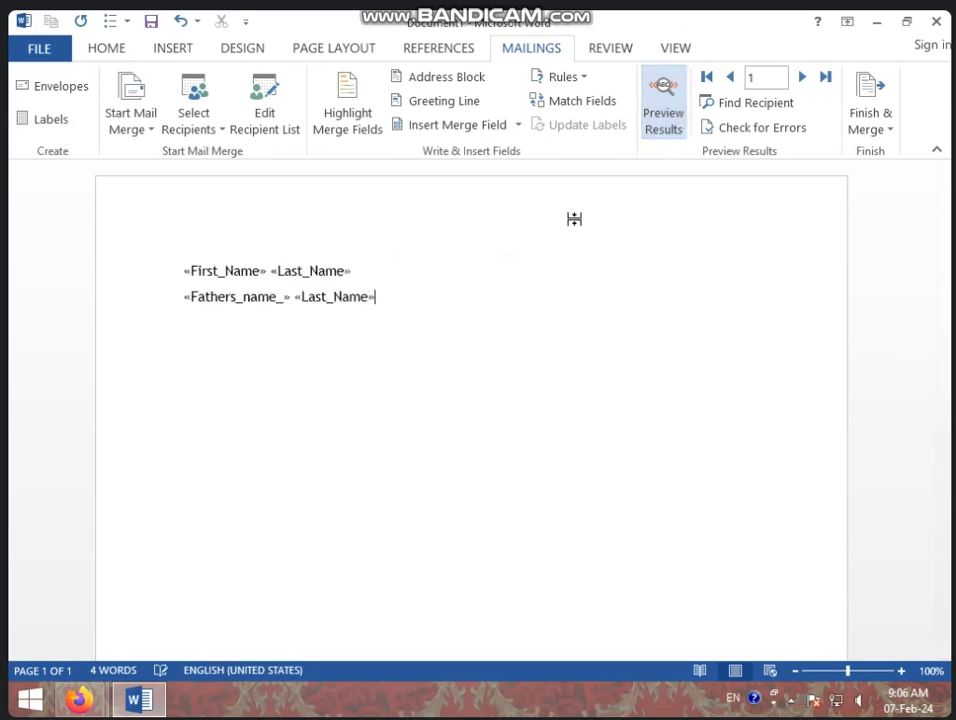
{"action": "left_click", "coordinate": [404, 325]}
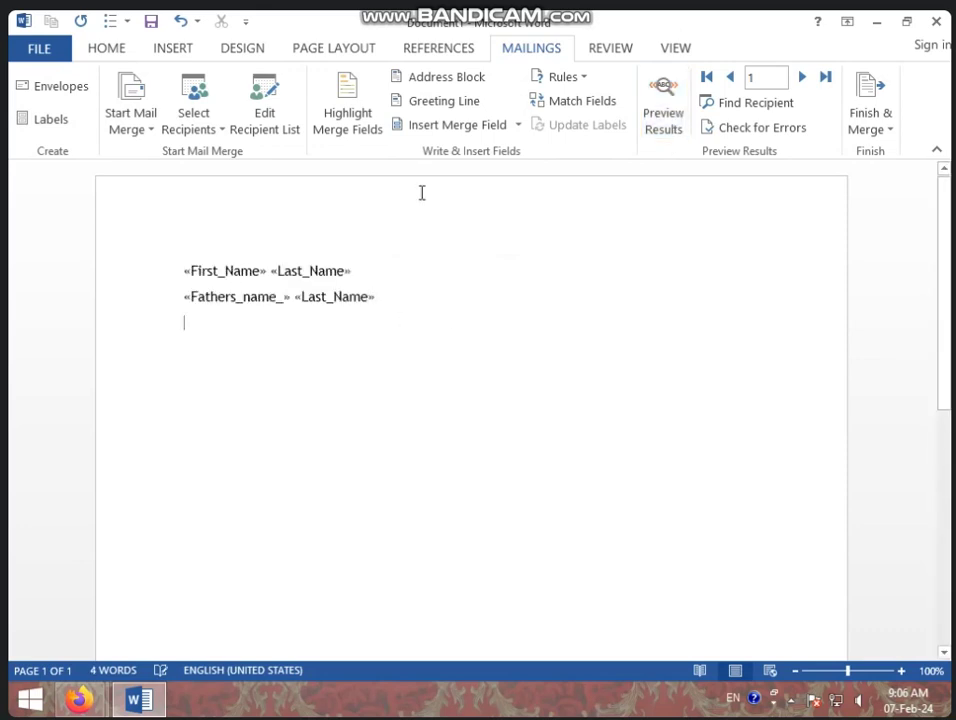
{"action": "left_click", "coordinate": [518, 125]}
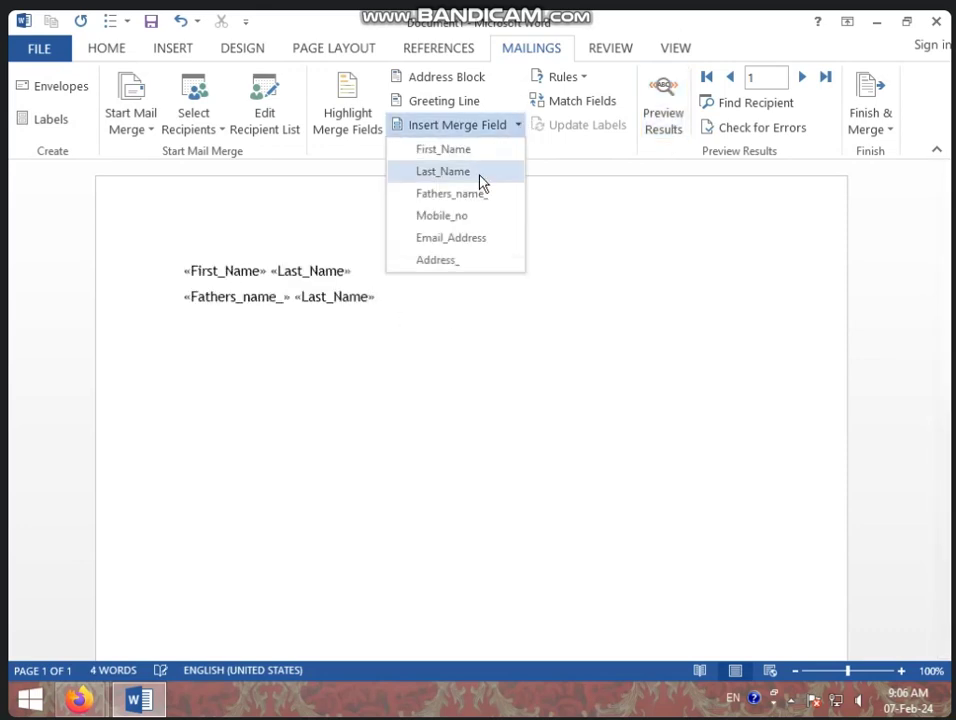
{"action": "left_click", "coordinate": [474, 216]}
{"action": "key", "text": "Return"}
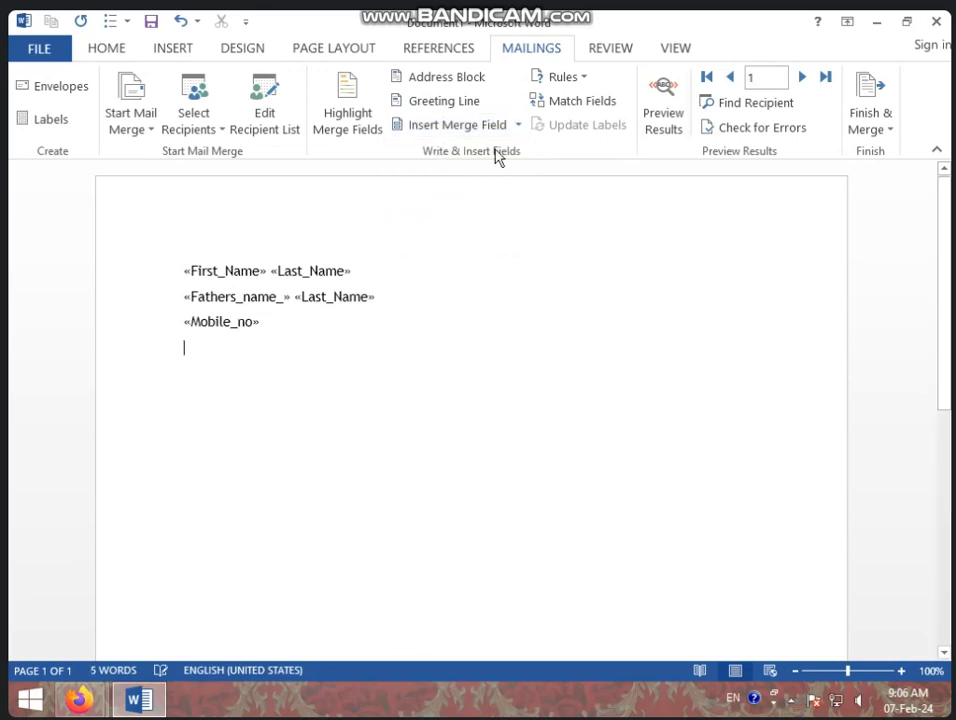
{"action": "left_click", "coordinate": [518, 125]}
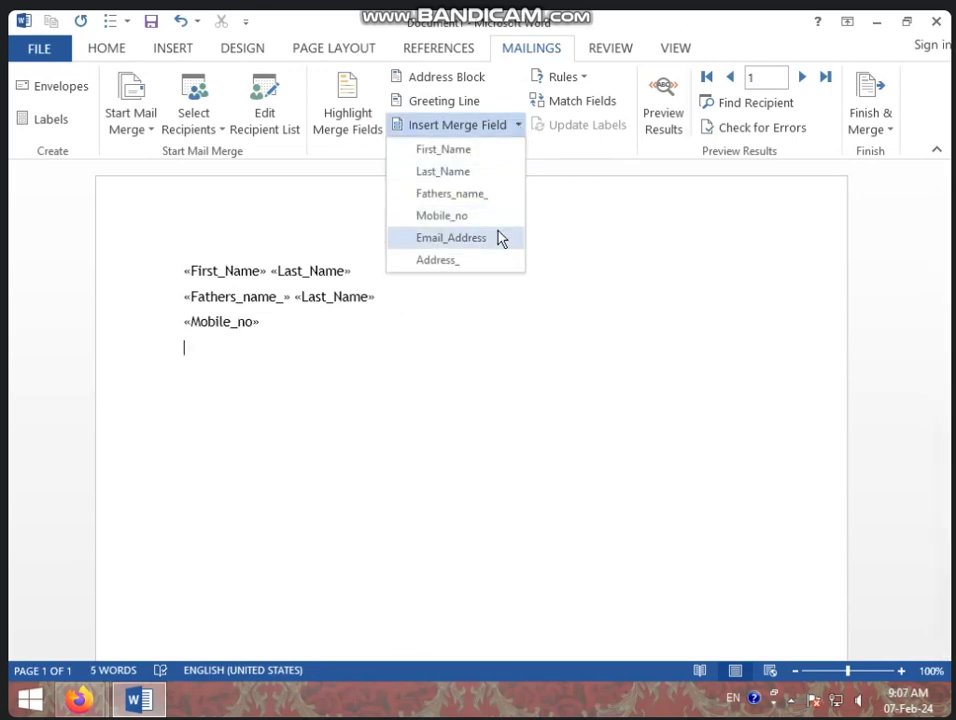
{"action": "left_click", "coordinate": [500, 236]}
{"action": "key", "text": "Return"}
{"action": "left_click", "coordinate": [517, 127]}
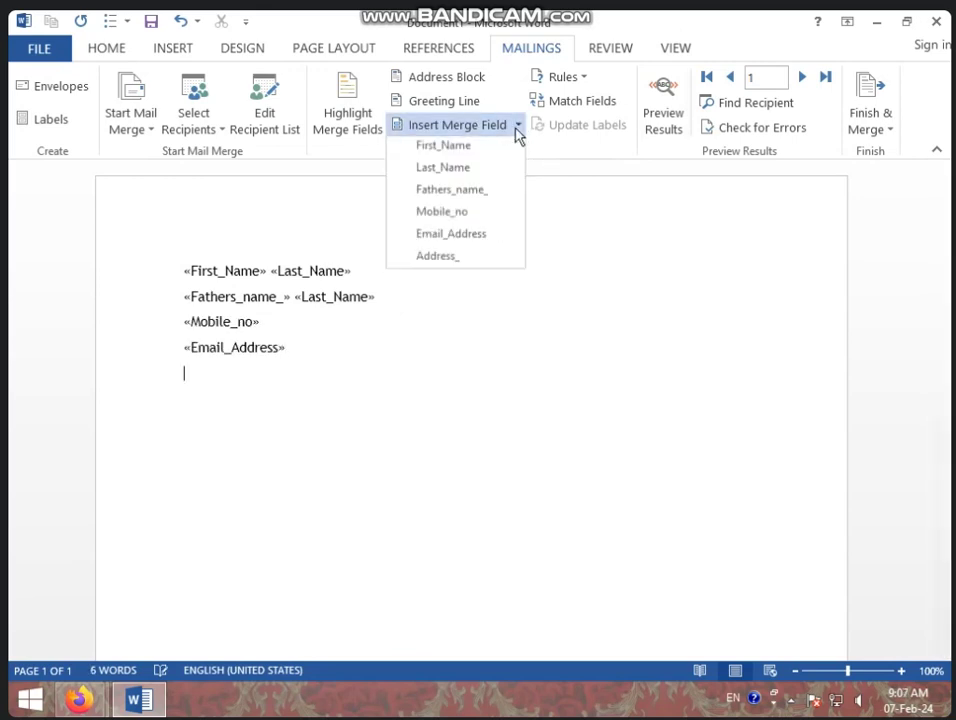
{"action": "left_click", "coordinate": [482, 261]}
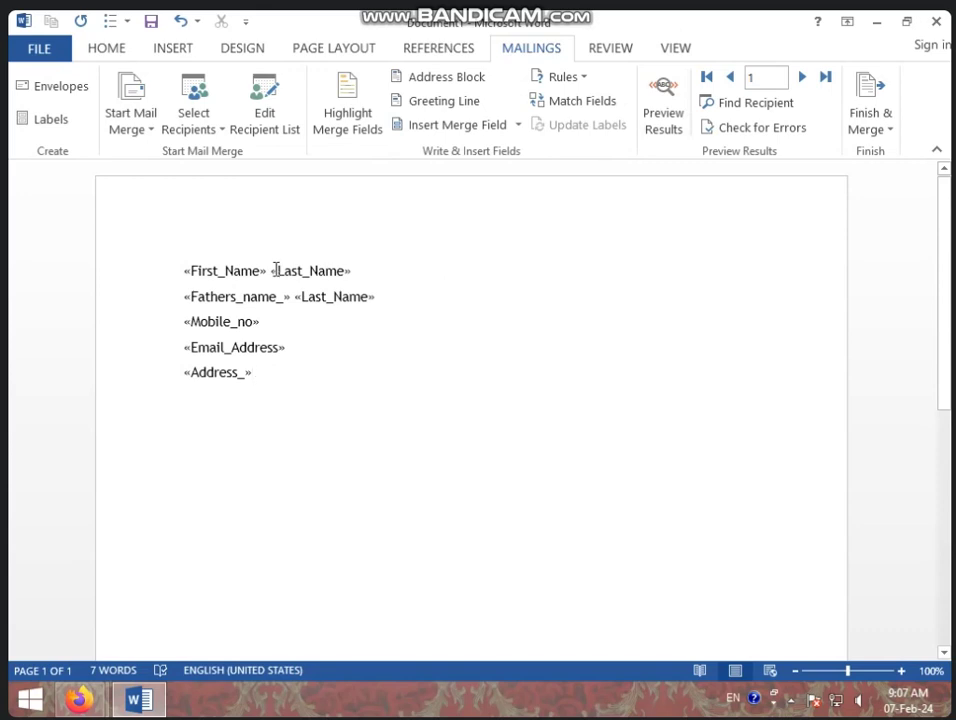
Preview the merged letter, view record 2, then return to record 1
{"action": "left_click", "coordinate": [665, 122]}
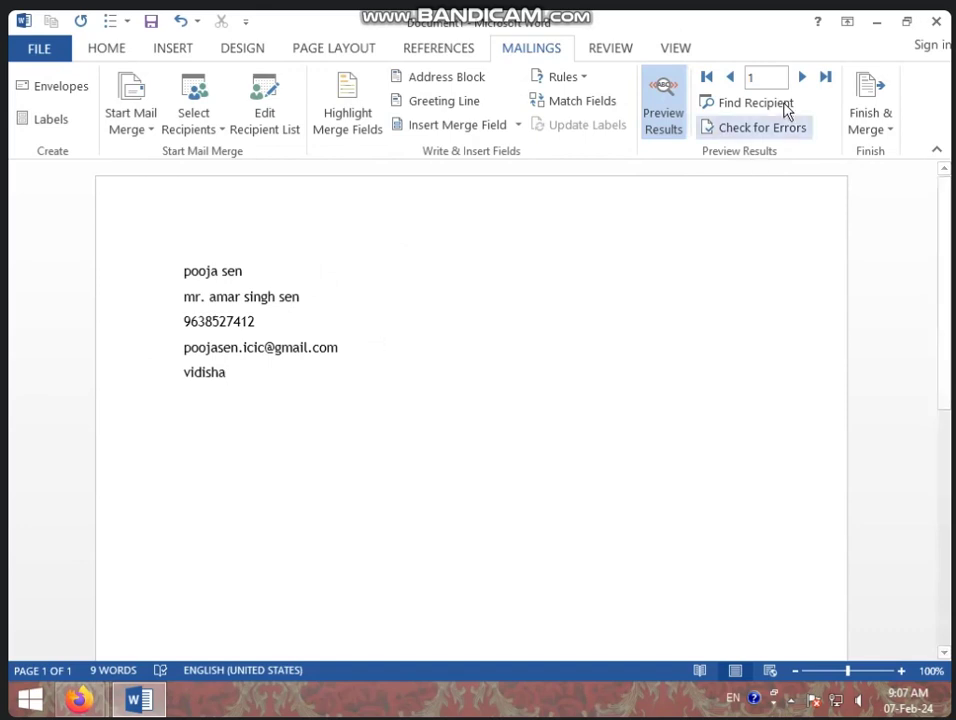
{"action": "left_click", "coordinate": [803, 77]}
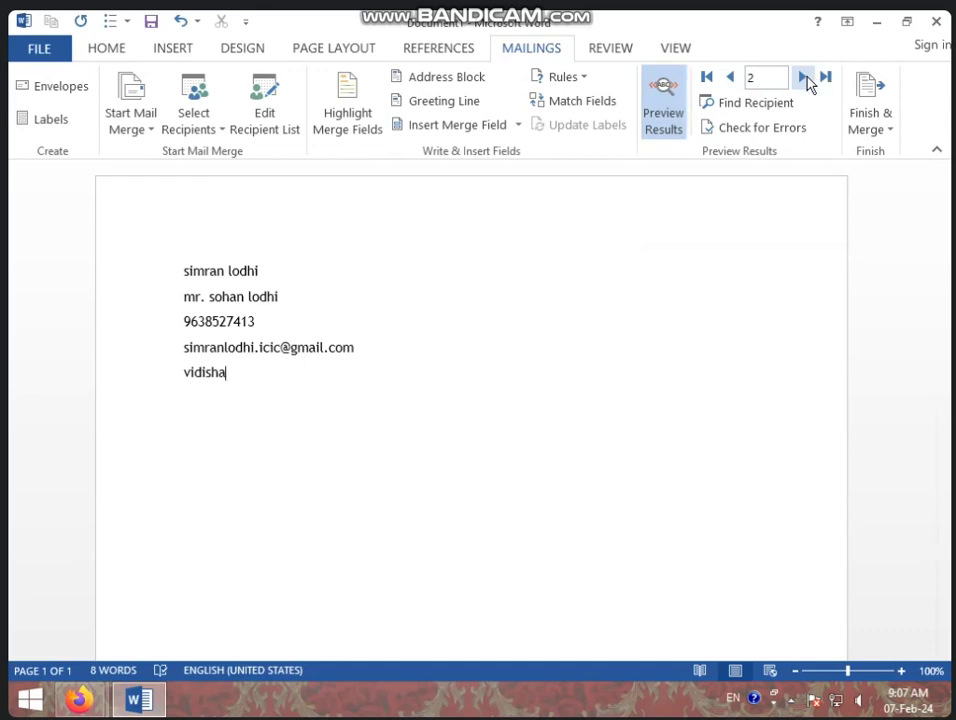
{"action": "left_click", "coordinate": [730, 80]}
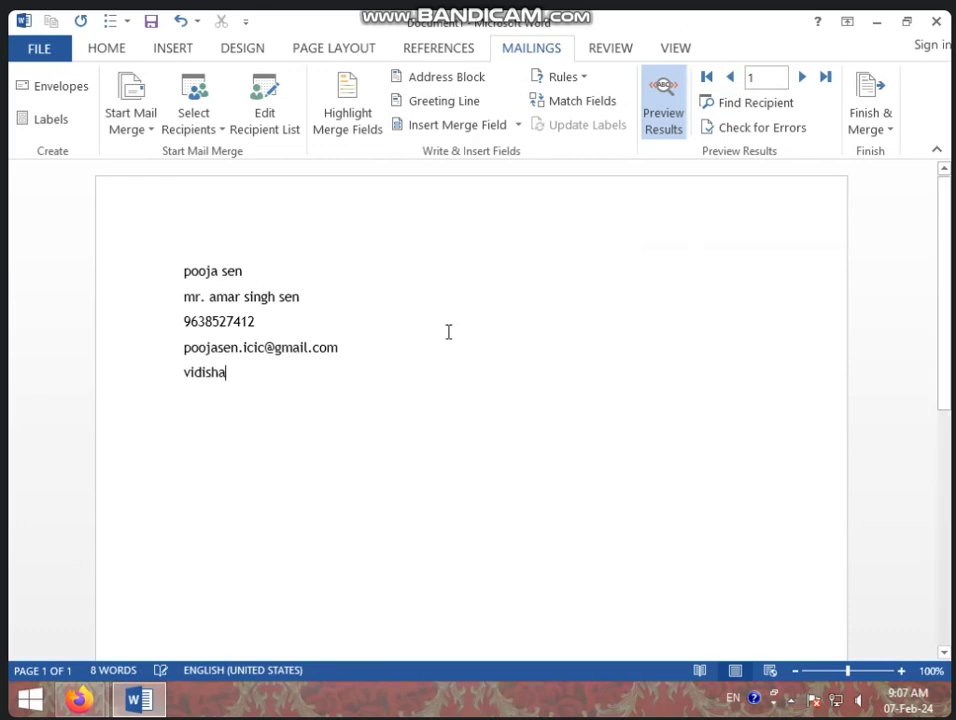
{"action": "left_click", "coordinate": [237, 389]}
{"action": "left_click", "coordinate": [207, 137]}
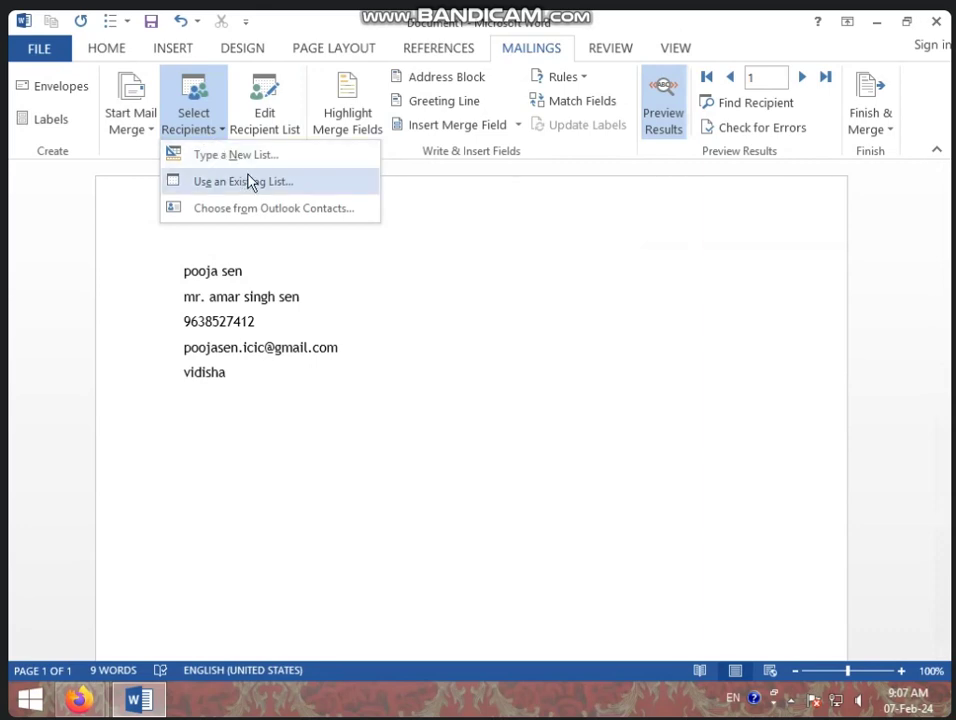
{"action": "left_click", "coordinate": [326, 378]}
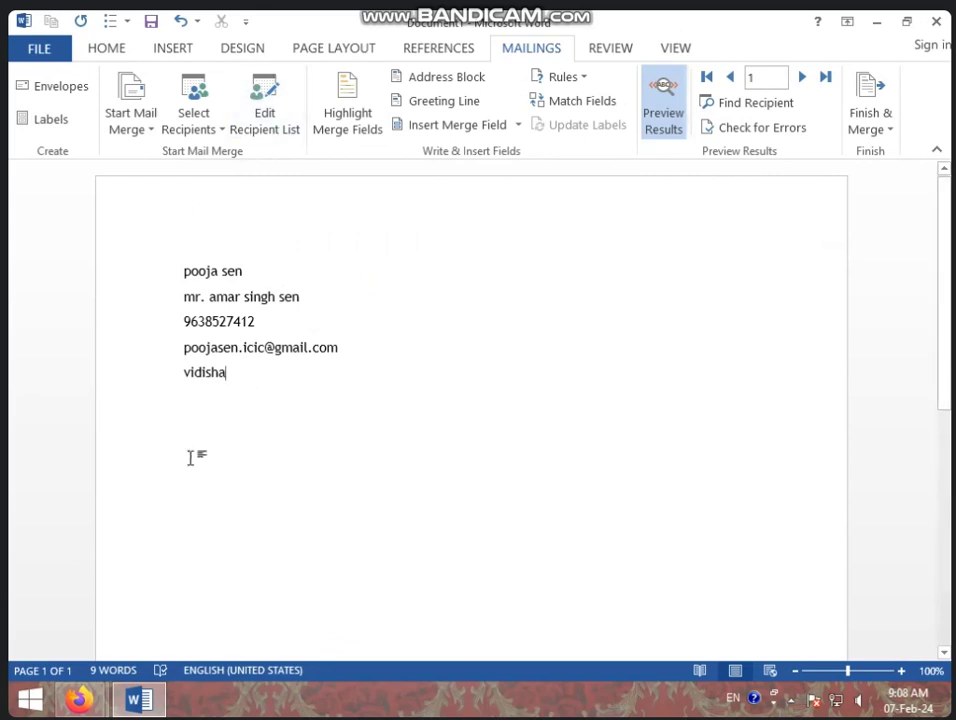
Add two blank lines below the address and generate sample paragraphs with =RAND()
{"action": "key", "text": "Return"}
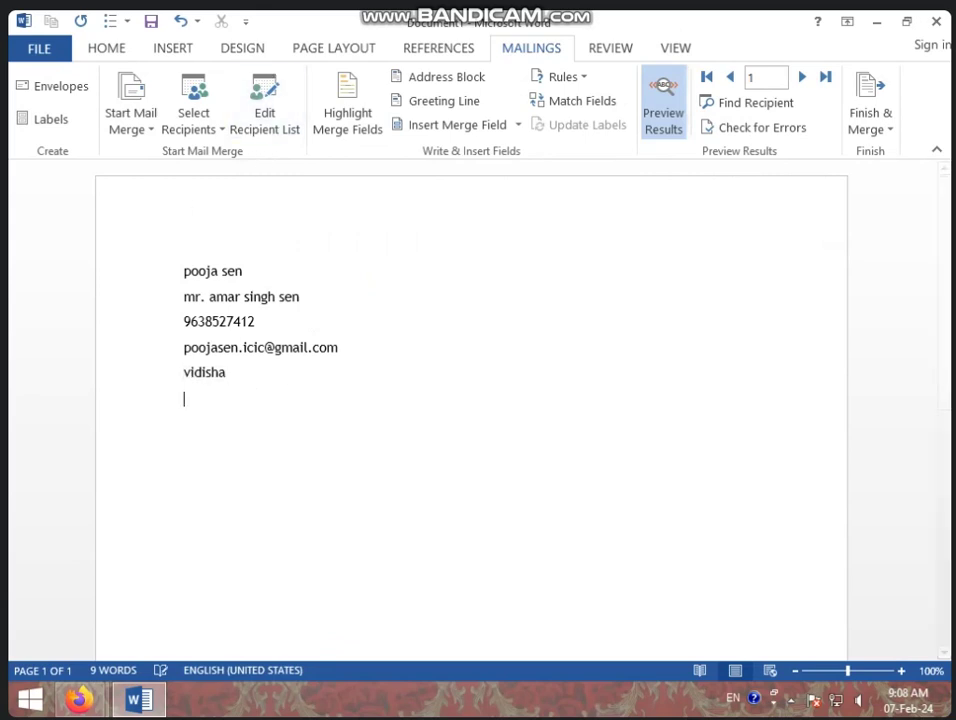
{"action": "key", "text": "Return"}
{"action": "type", "text": "="}
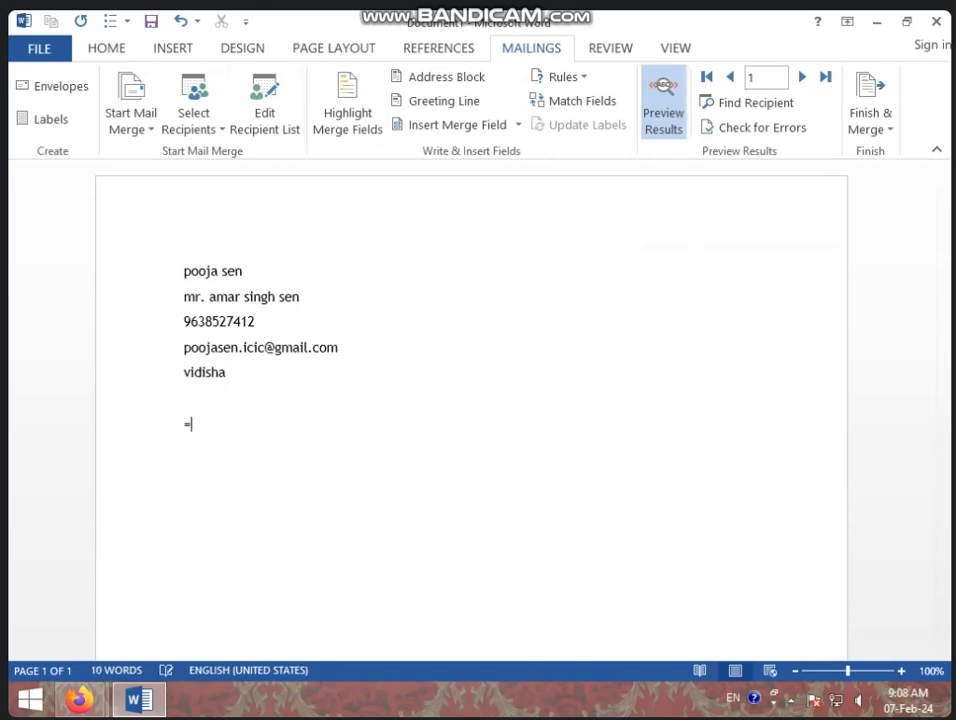
{"action": "type", "text": "RAN"}
{"action": "type", "text": "D("}
{"action": "type", "text": ")"}
{"action": "key", "text": "Return"}
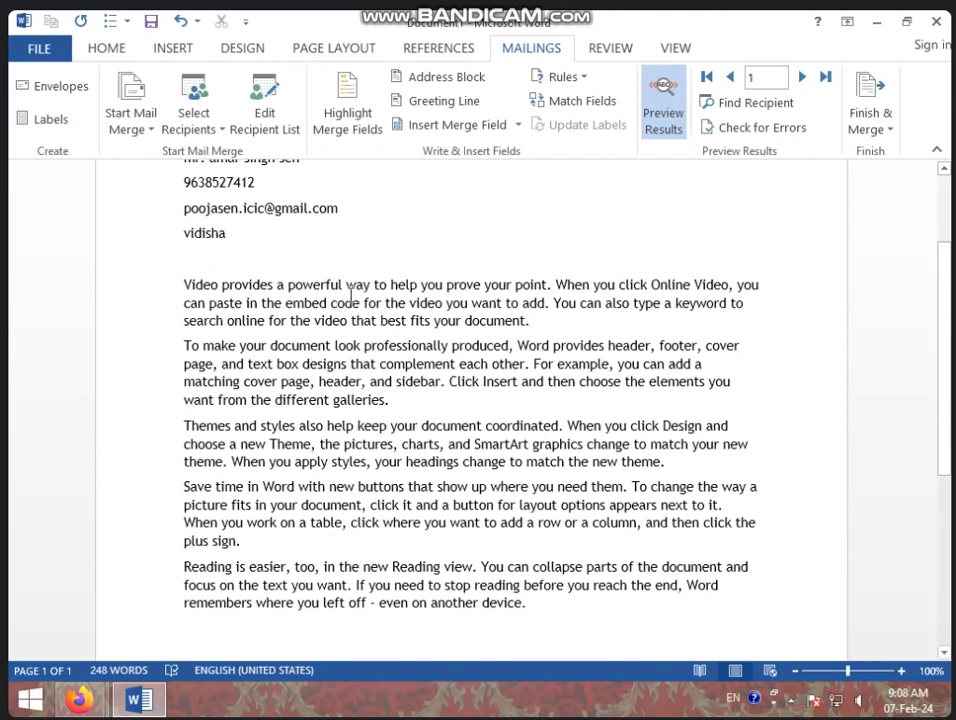
Insert First_Name and Last_Name merge fields after "powerful" in the first paragraph
{"action": "left_click", "coordinate": [346, 284]}
{"action": "left_click", "coordinate": [518, 126]}
{"action": "left_click", "coordinate": [510, 148]}
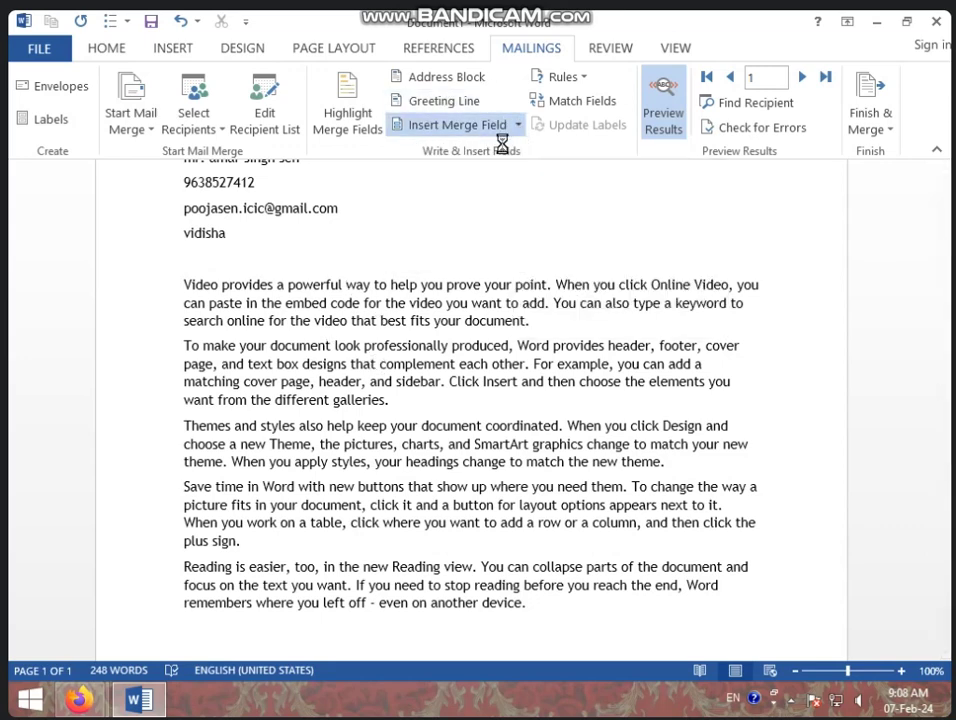
{"action": "left_click", "coordinate": [522, 129]}
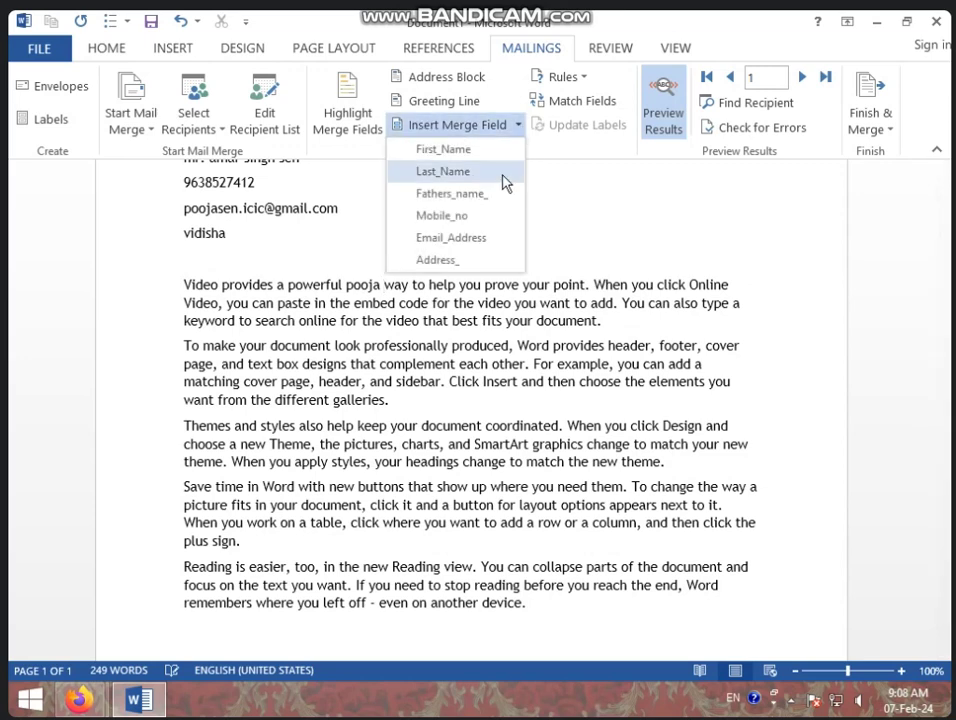
{"action": "left_click", "coordinate": [502, 166]}
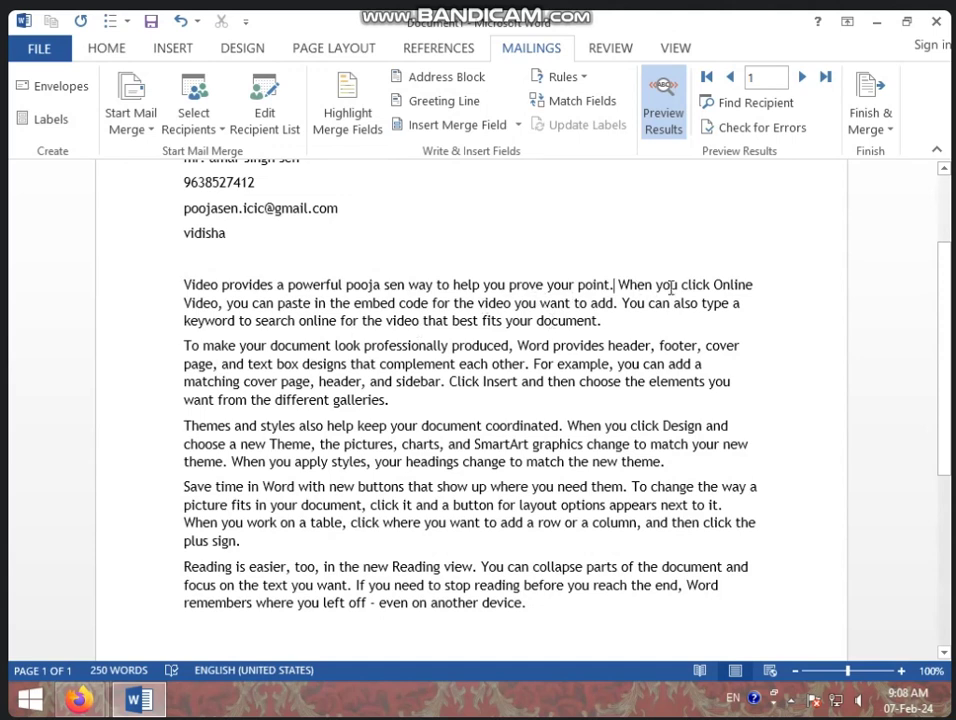
Insert the Fathers_name_ merge field right after the word "paste"
{"action": "left_click", "coordinate": [313, 306]}
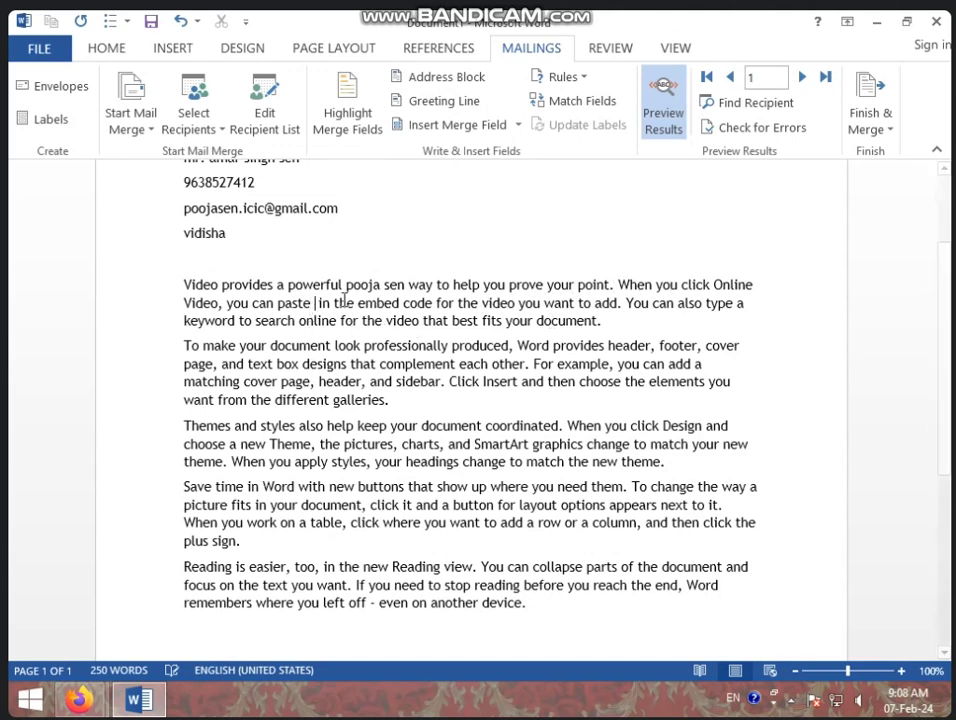
{"action": "left_click", "coordinate": [519, 124]}
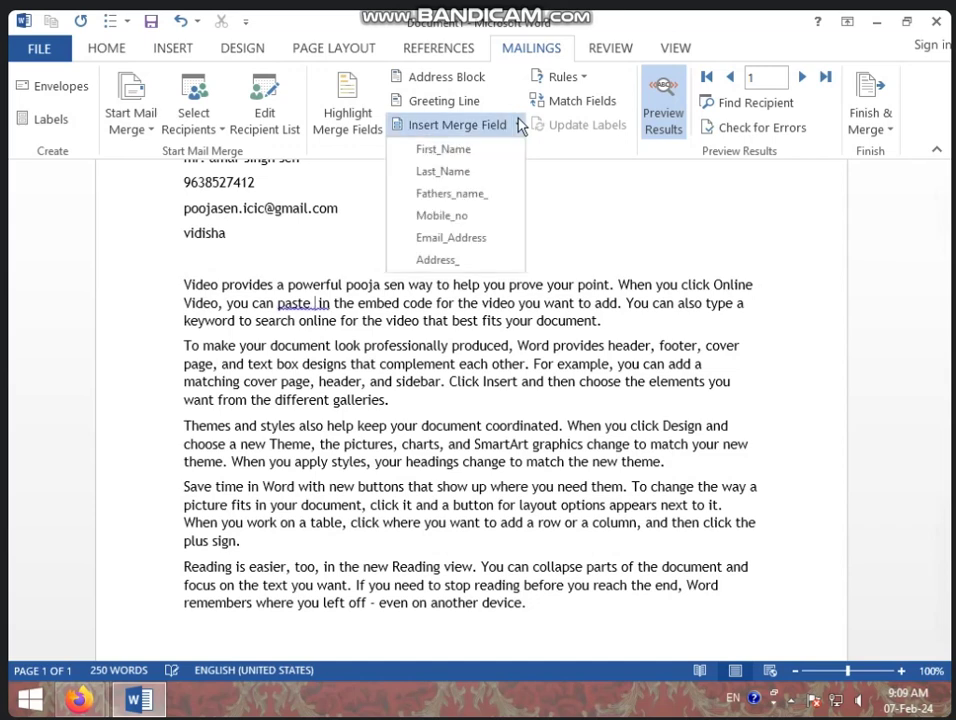
{"action": "left_click", "coordinate": [490, 195]}
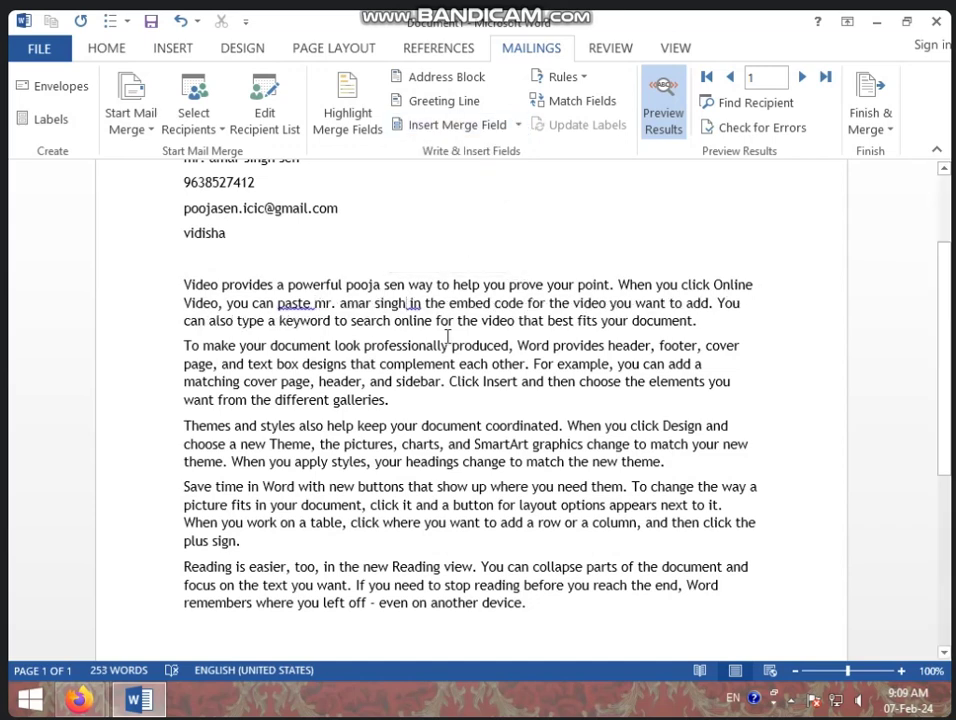
{"action": "left_click", "coordinate": [313, 303]}
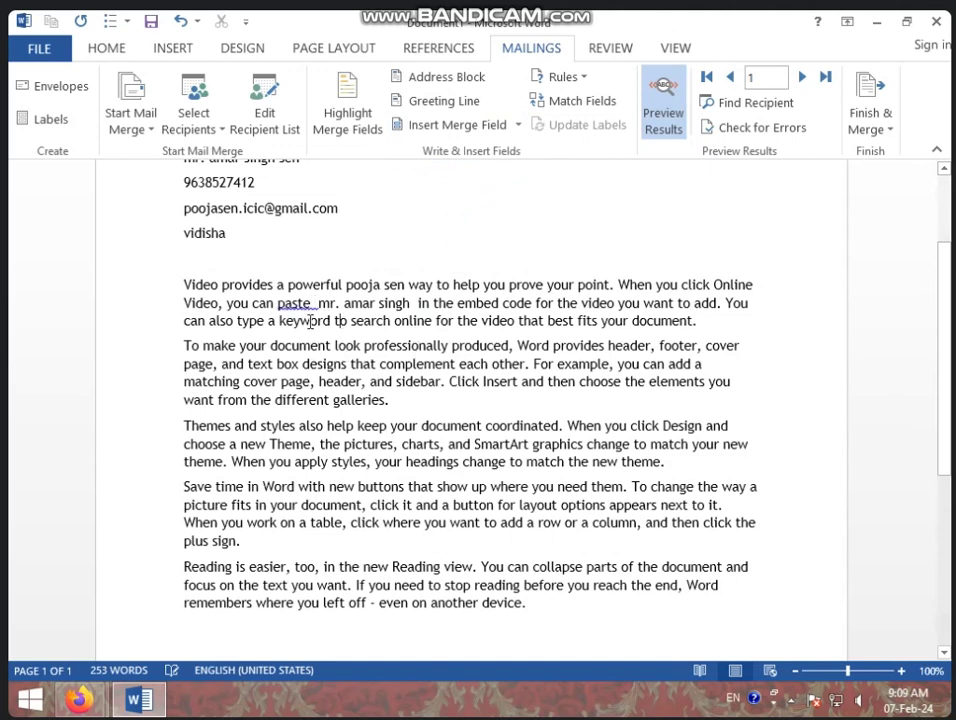
{"action": "left_click", "coordinate": [320, 305]}
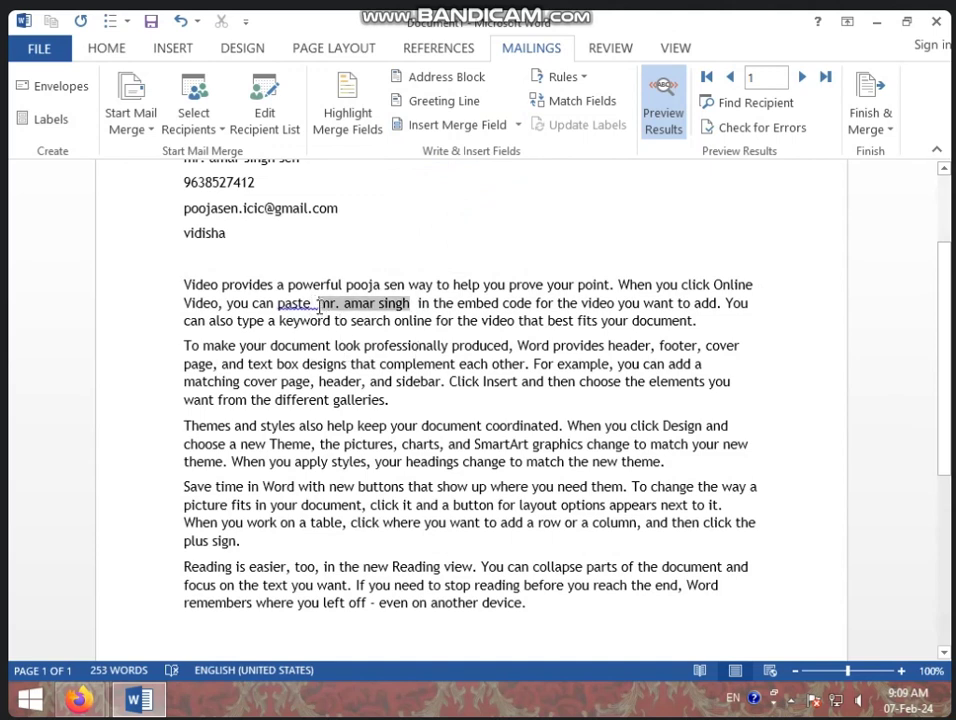
{"action": "left_click", "coordinate": [329, 320]}
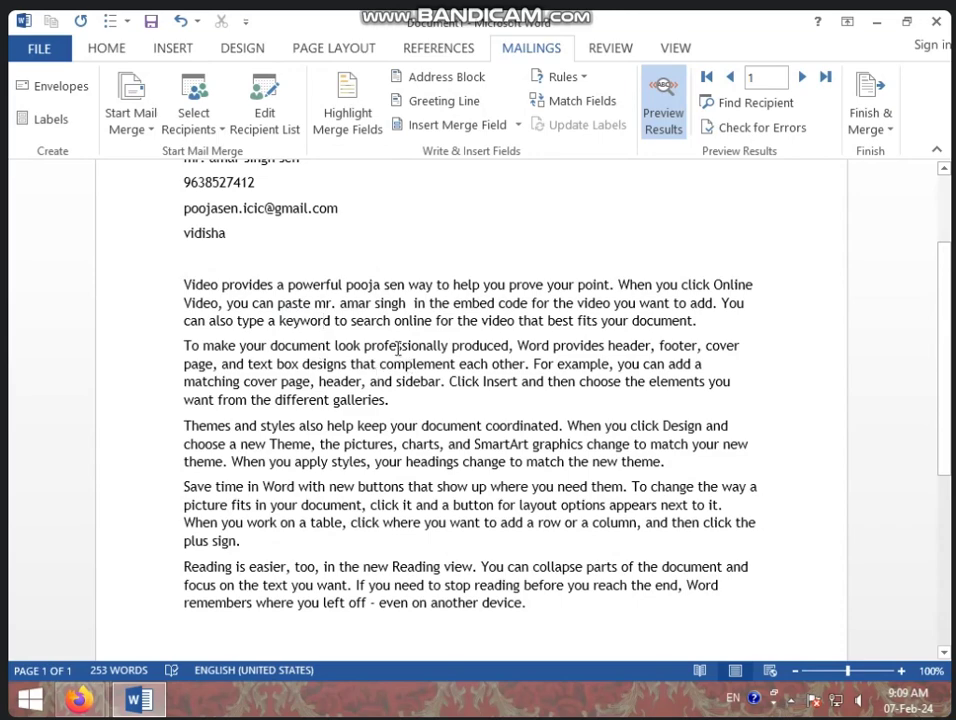
Return to the top of the page and open the Mail Merge Recipients list via Edit Recipient List
{"action": "scroll", "coordinate": [396, 348], "scroll_direction": "up", "scroll_amount": 1}
{"action": "scroll", "coordinate": [352, 363], "scroll_direction": "up", "scroll_amount": 1}
{"action": "scroll", "coordinate": [463, 452], "scroll_direction": "down", "scroll_amount": 4}
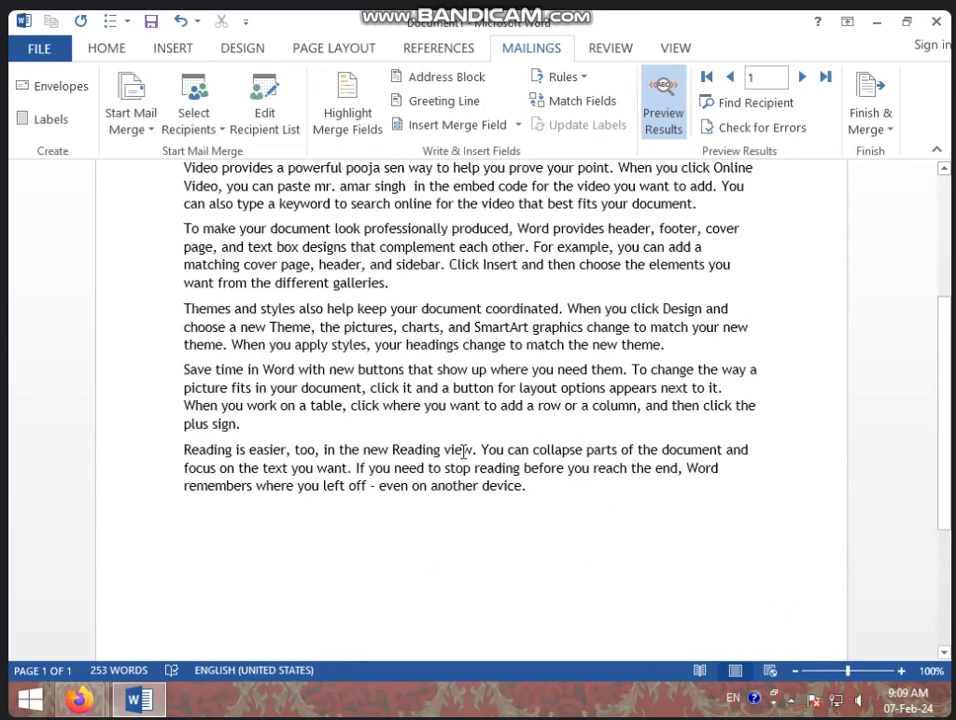
{"action": "scroll", "coordinate": [462, 451], "scroll_direction": "down", "scroll_amount": 2}
{"action": "scroll", "coordinate": [459, 435], "scroll_direction": "up", "scroll_amount": 4}
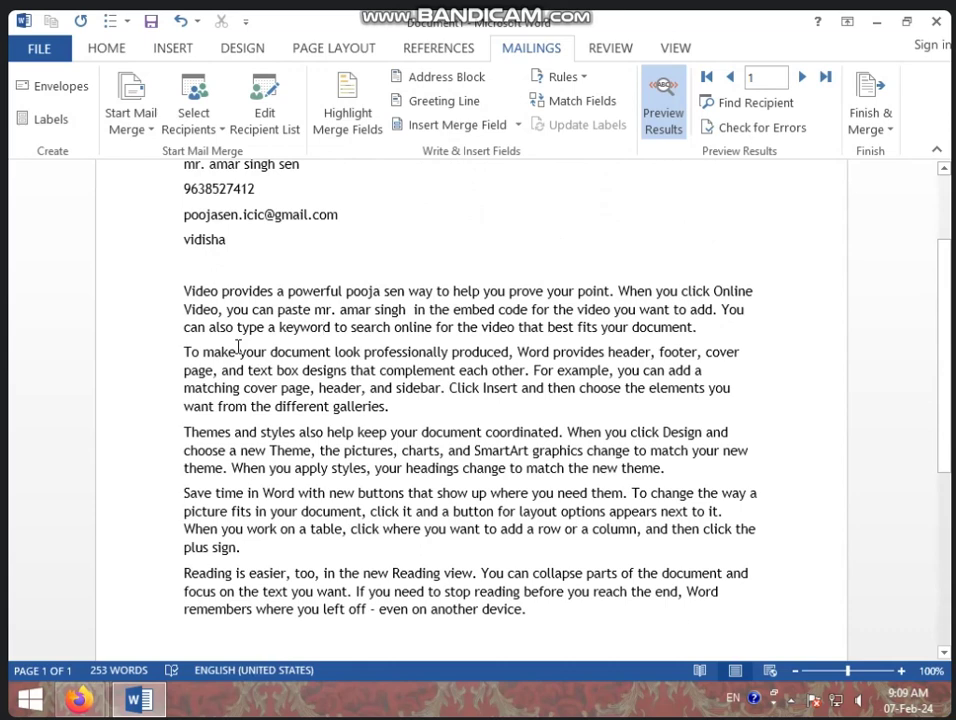
{"action": "scroll", "coordinate": [238, 347], "scroll_direction": "up", "scroll_amount": 3}
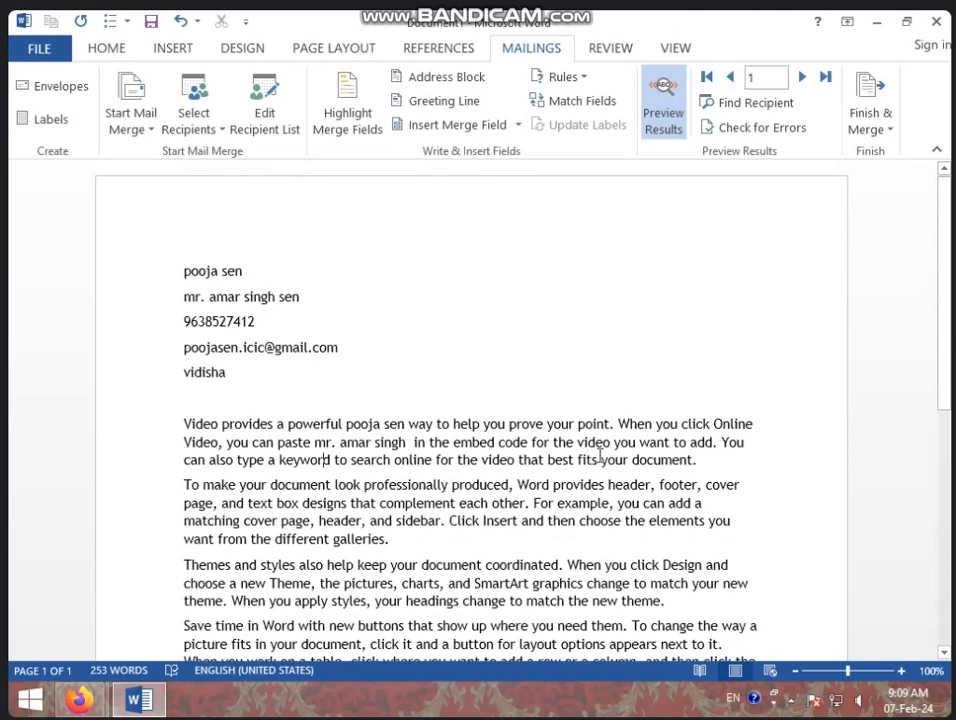
{"action": "left_click", "coordinate": [270, 134]}
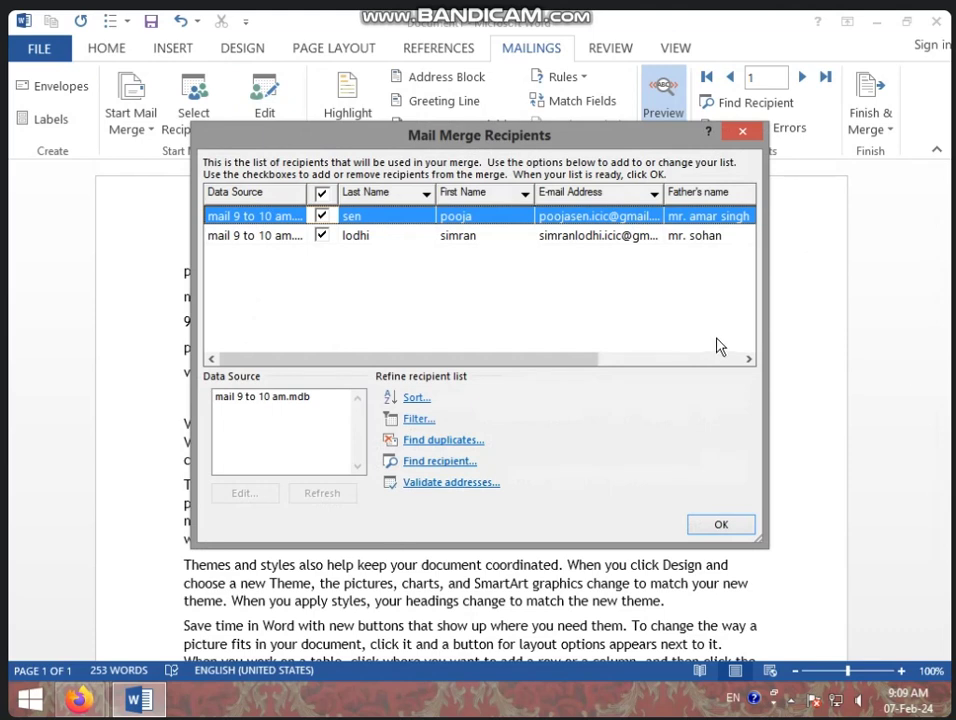
Select mail 9 to 10 am.mdb under Data Source and open it with Edit
{"action": "left_click", "coordinate": [236, 398]}
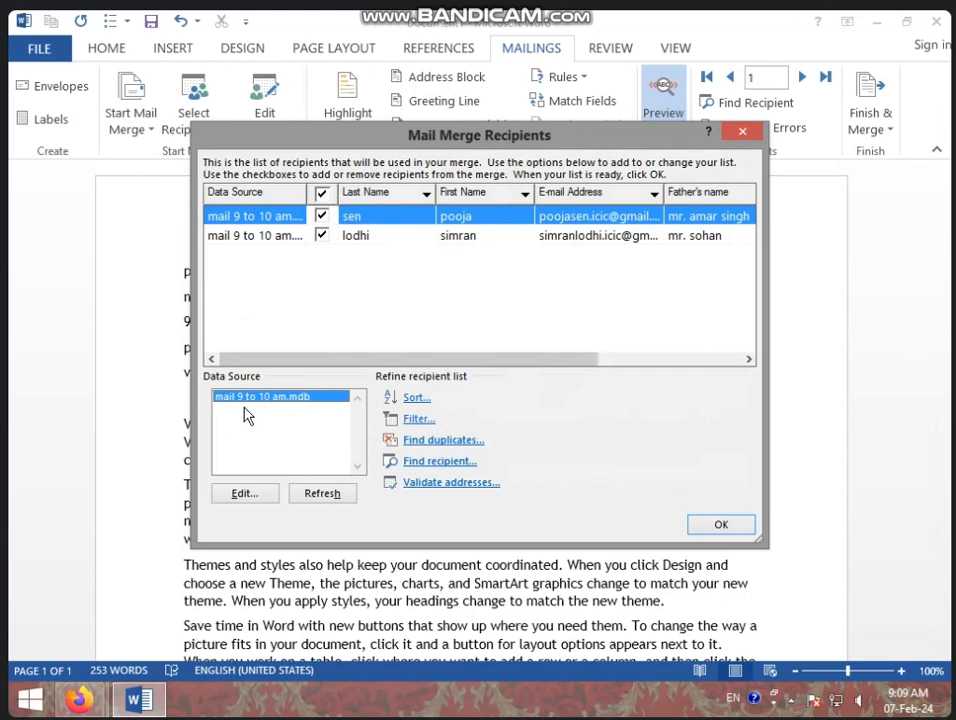
{"action": "left_click", "coordinate": [250, 493]}
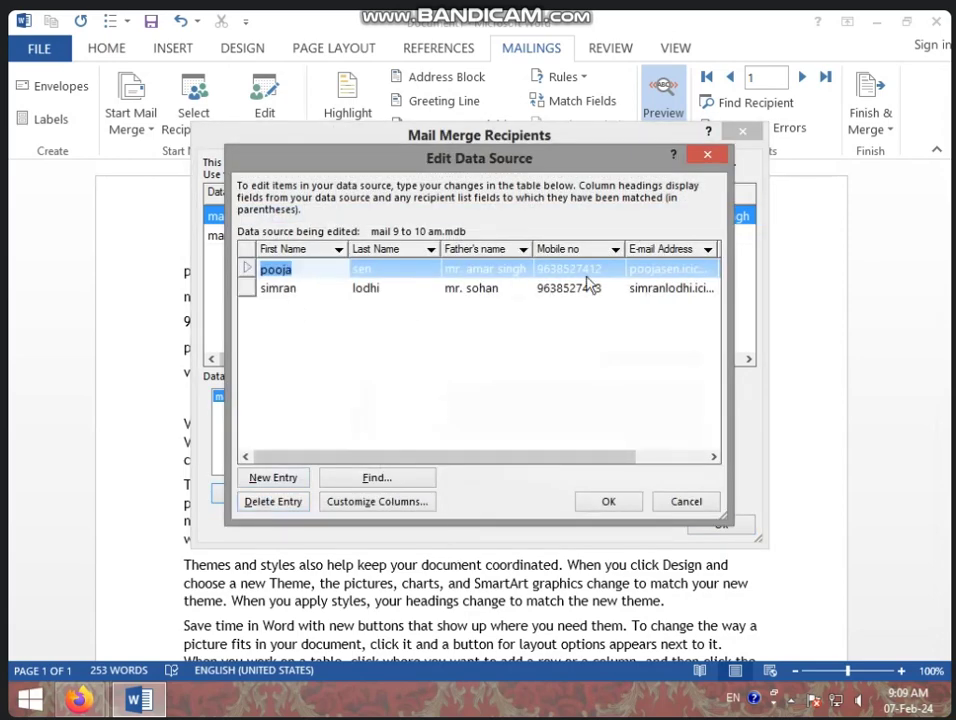
Add a new recipient row and enter the recipient's first and last name
{"action": "left_click", "coordinate": [270, 480]}
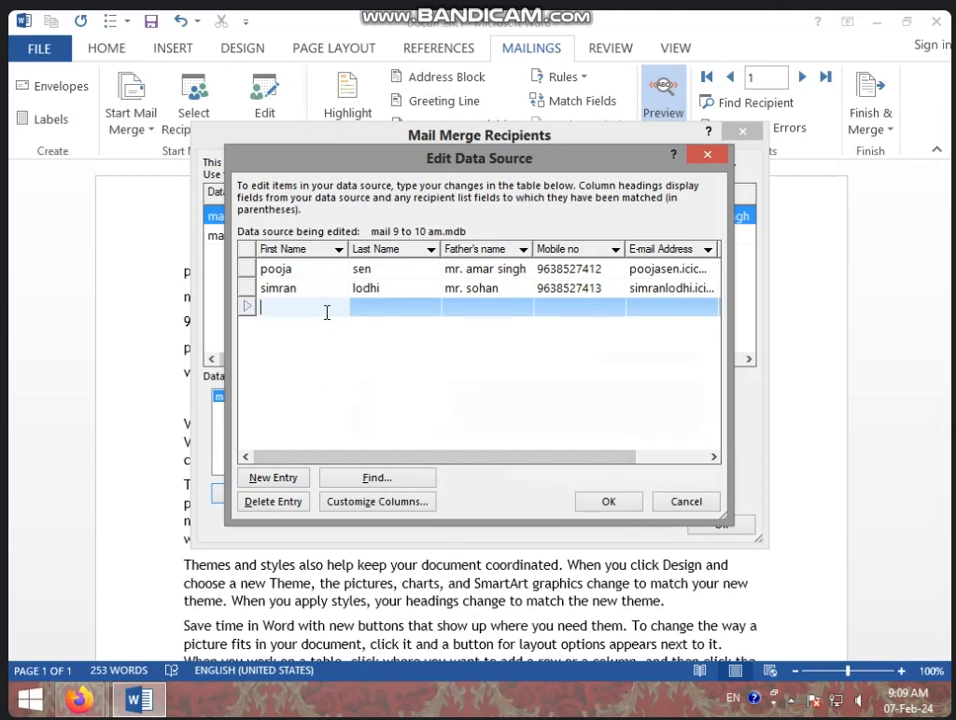
{"action": "type", "text": "p"}
{"action": "key", "text": "BackSpace"}
{"action": "type", "text": "PRIY"}
{"action": "type", "text": "A"}
{"action": "key", "text": "BackSpace"}
{"action": "key", "text": "BackSpace"}
{"action": "key", "text": "BackSpace"}
{"action": "key", "text": "BackSpace"}
{"action": "key", "text": "BackSpace"}
{"action": "left_click", "coordinate": [325, 312]}
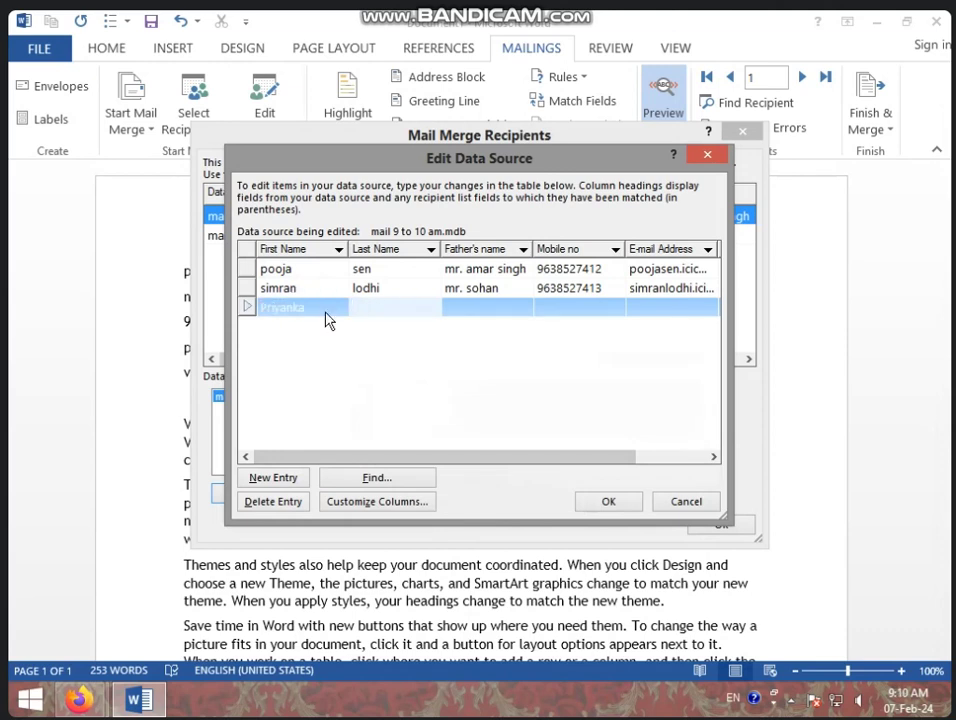
{"action": "type", "text": "da"}
{"action": "key", "text": "BackSpace"}
{"action": "key", "text": "BackSpace"}
Fill in the new recipient's father's name, mobile number, e-mail address and address
{"action": "key", "text": "Tab"}
{"action": "type", "text": "m"}
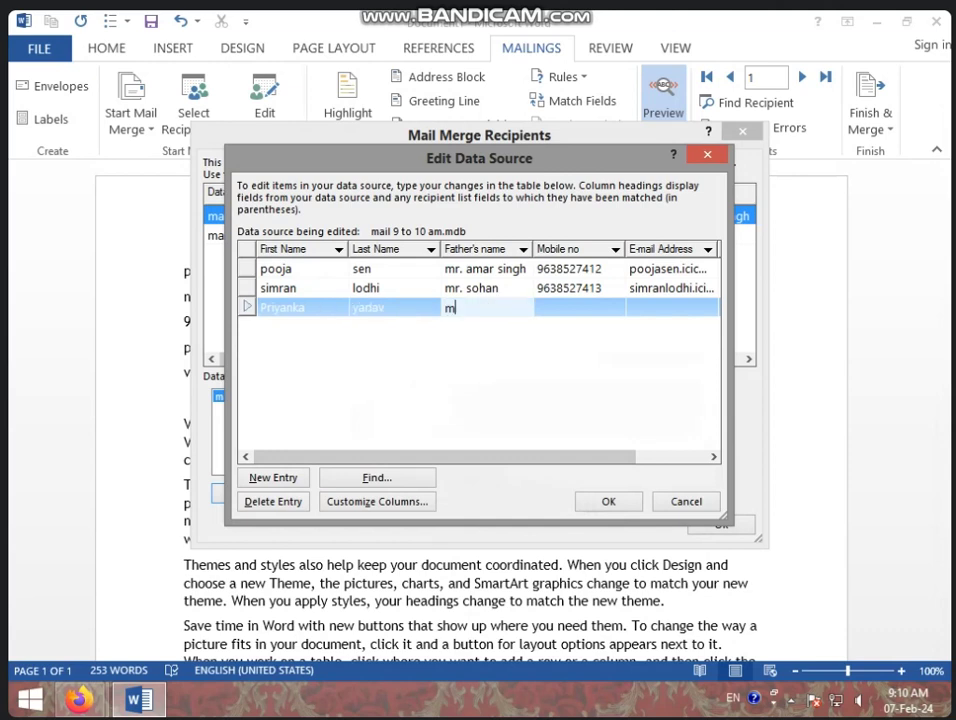
{"action": "type", "text": "r. san"}
{"action": "type", "text": "jha"}
{"action": "key", "text": "BackSpace"}
{"action": "key", "text": "BackSpace"}
{"action": "type", "text": "ay"}
{"action": "key", "text": "Tab"}
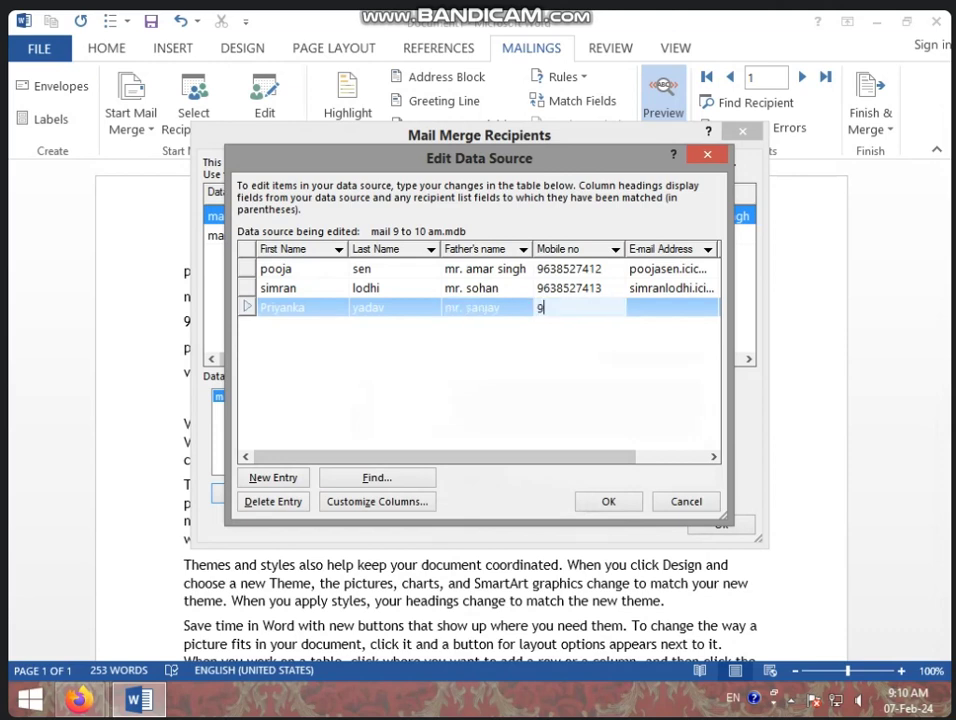
{"action": "left_click", "coordinate": [328, 318]}
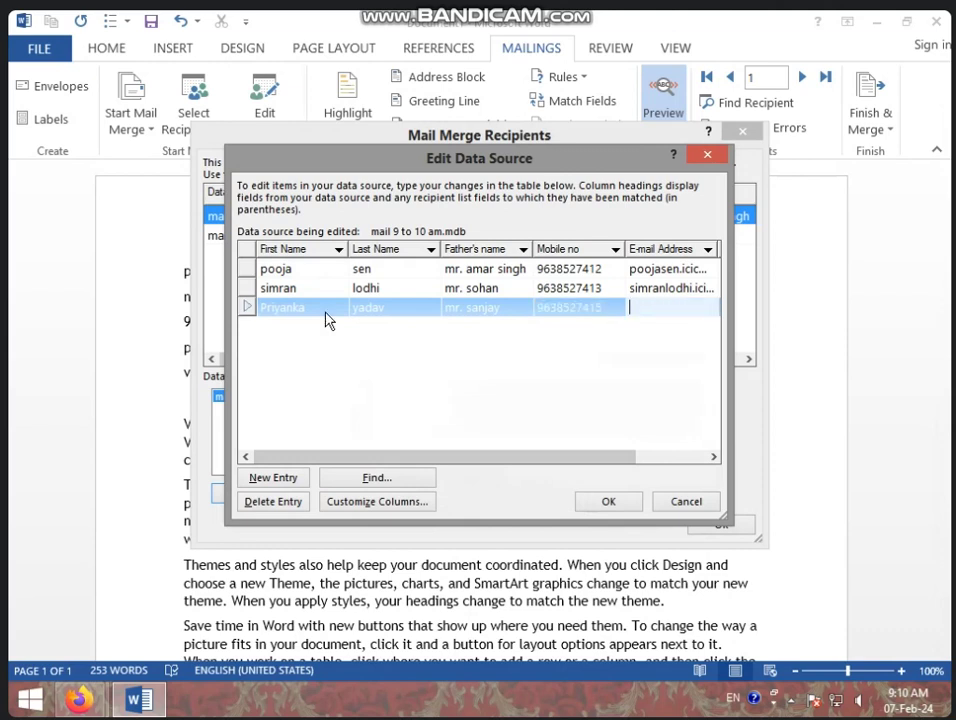
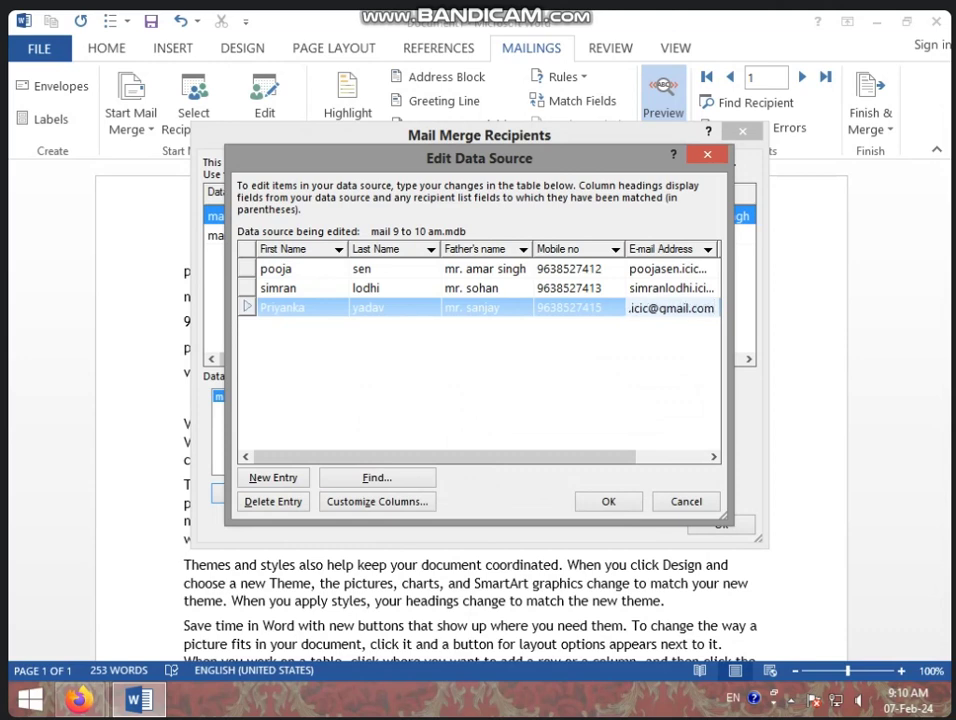
{"action": "key", "text": "Tab"}
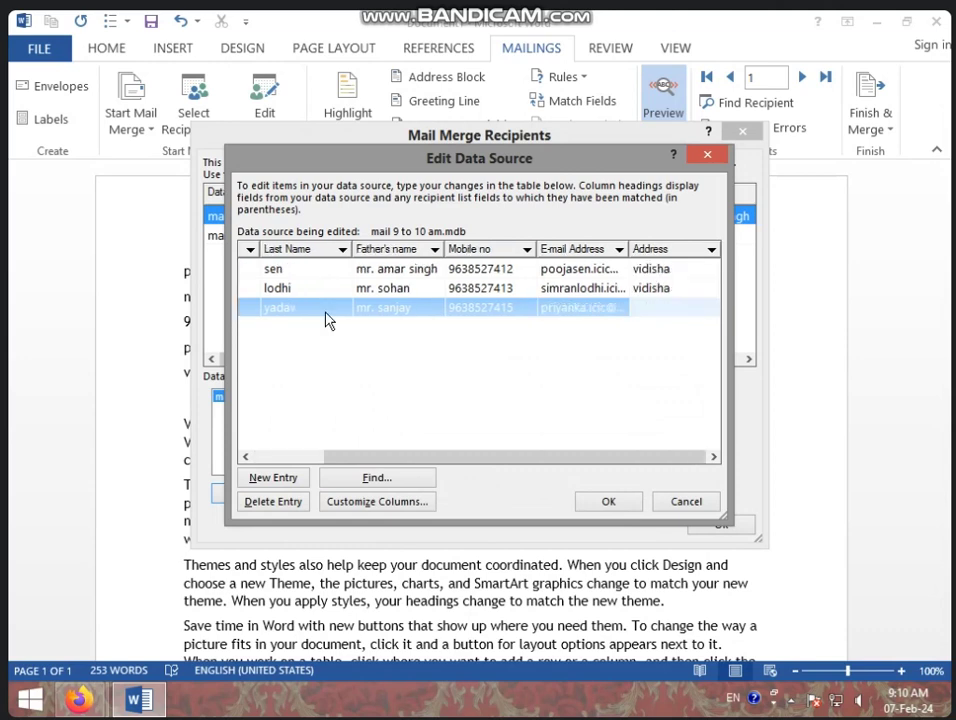
{"action": "type", "text": "rasien"}
{"action": "key", "text": "BackSpace"}
{"action": "key", "text": "BackSpace"}
{"action": "key", "text": "BackSpace"}
{"action": "key", "text": "BackSpace"}
Finish the previous entry and start a fourth recipient row with the new first and last name
{"action": "type", "text": "isen"}
{"action": "key", "text": "Tab"}
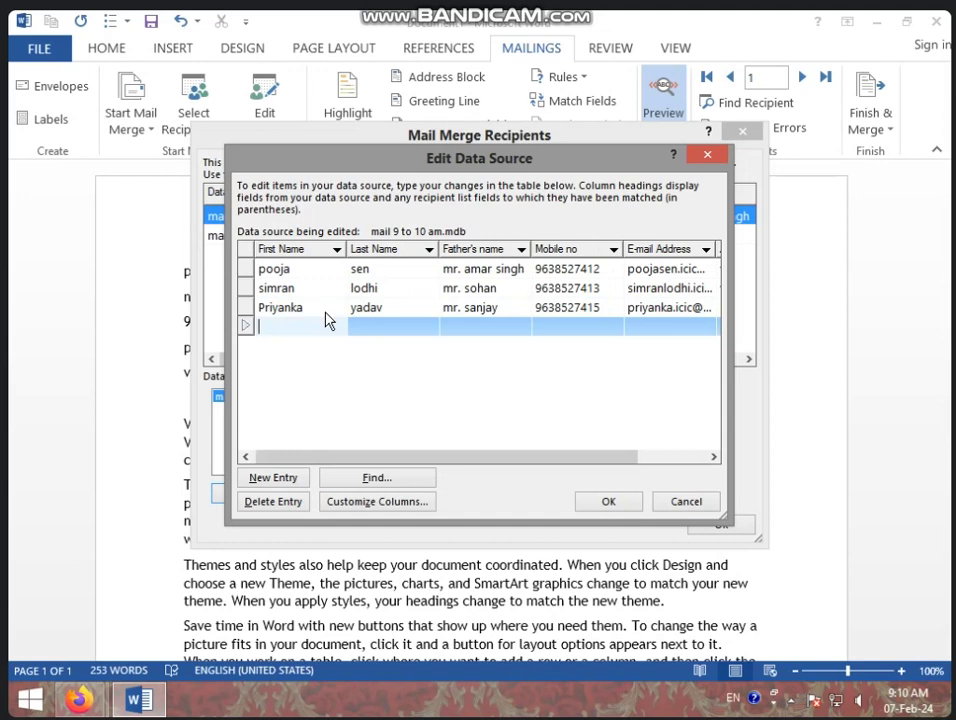
{"action": "type", "text": "disah"}
{"action": "key", "text": "BackSpace"}
{"action": "key", "text": "BackSpace"}
{"action": "key", "text": "BackSpace"}
{"action": "key", "text": "BackSpace"}
{"action": "key", "text": "BackSpace"}
{"action": "key", "text": "Tab"}
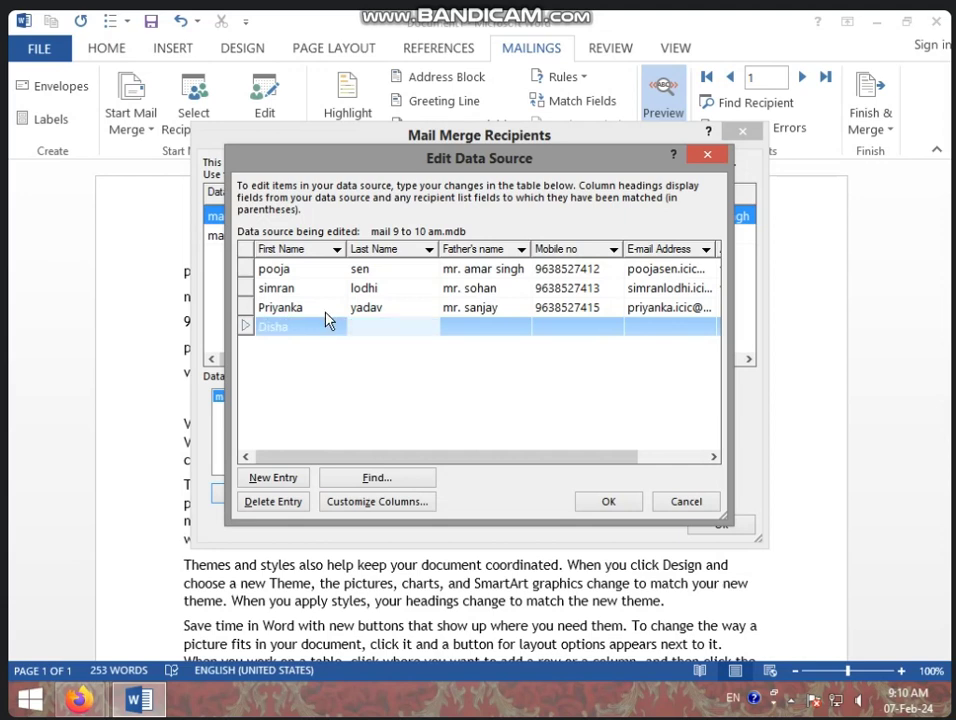
{"action": "key", "text": "Tab"}
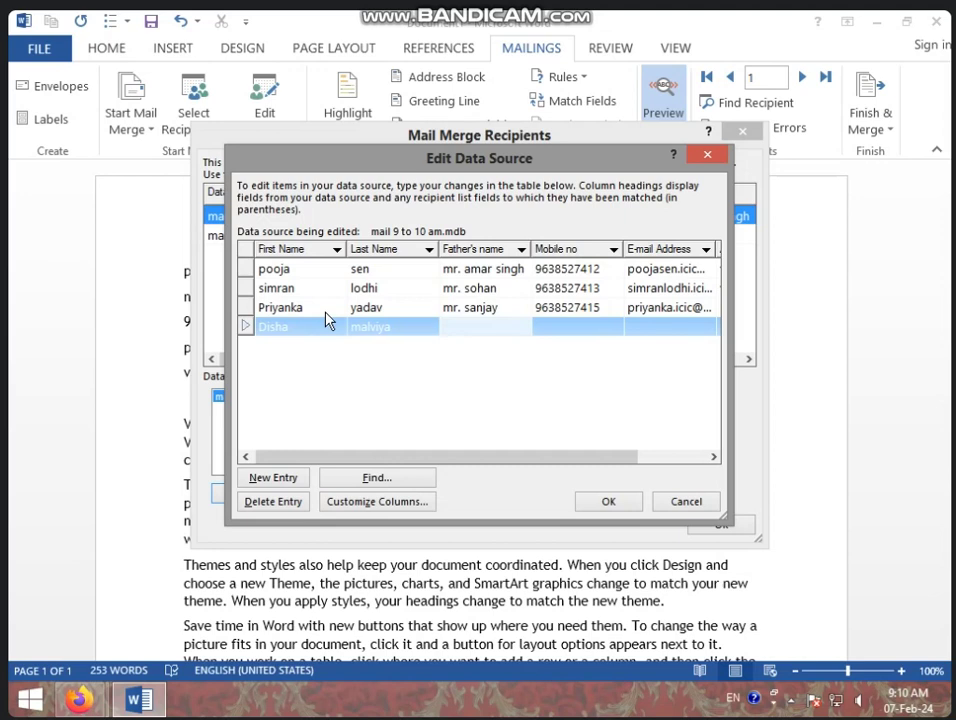
Enter the fourth recipient's father's name, mobile number, e-mail address and city in the address field
{"action": "type", "text": "mr. "}
{"action": "type", "text": "m"}
{"action": "type", "text": "ohan"}
{"action": "key", "text": "Tab"}
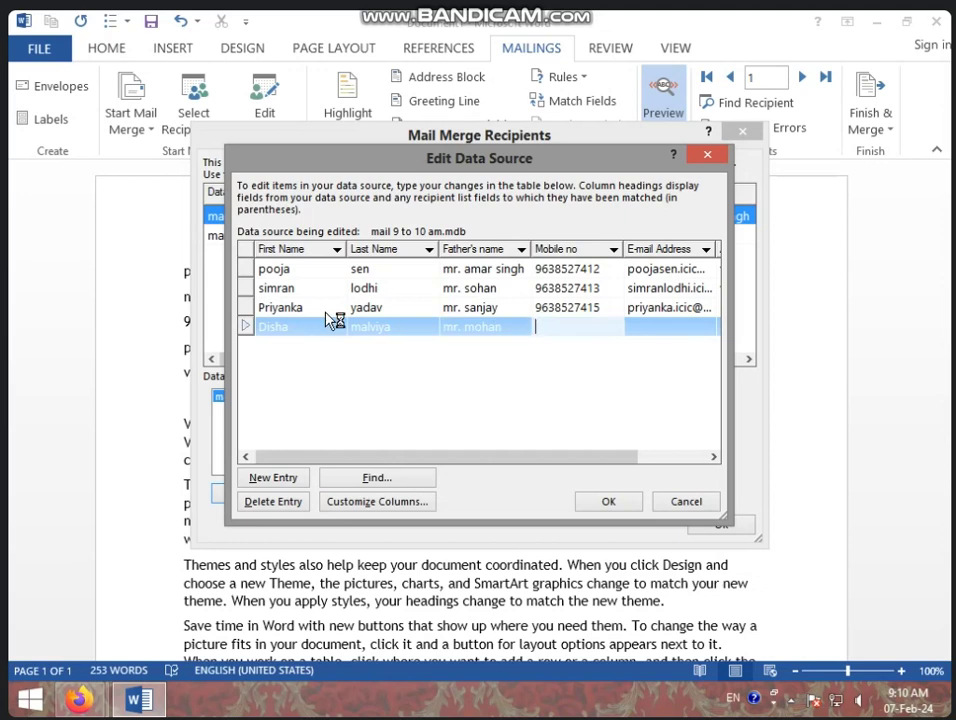
{"action": "key", "text": "Tab"}
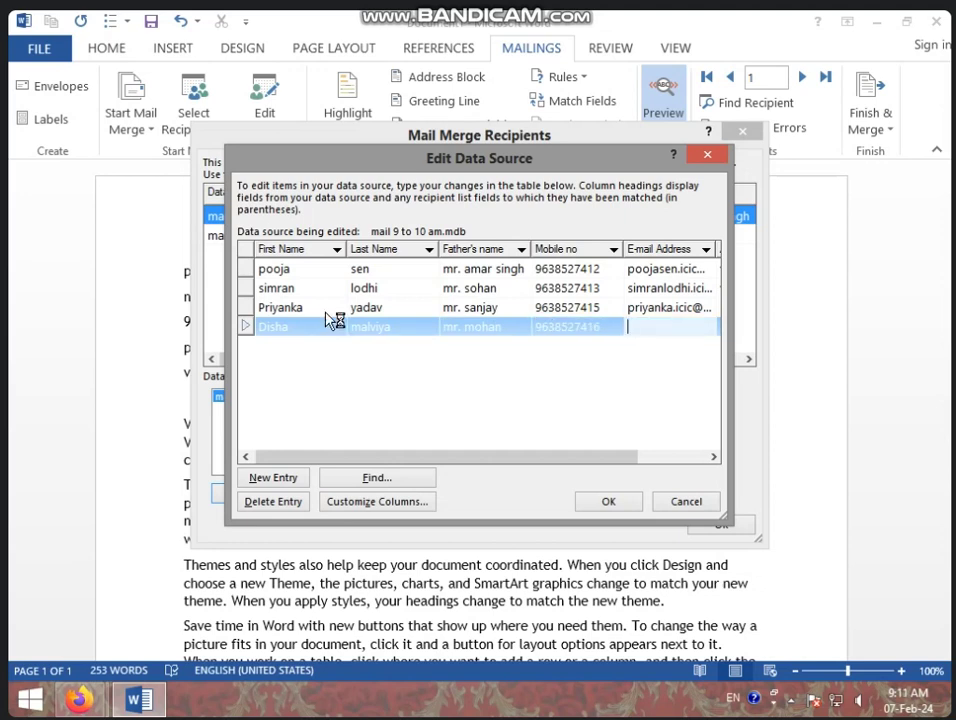
{"action": "type", "text": "du"}
{"action": "key", "text": "BackSpace"}
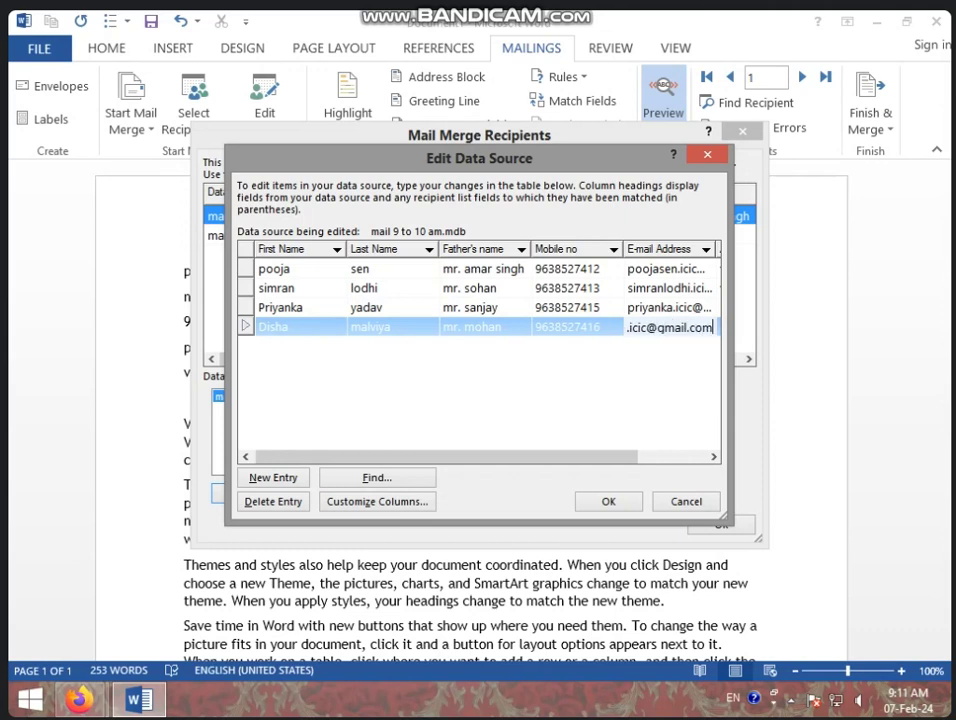
{"action": "key", "text": "Tab"}
{"action": "type", "text": "bh"}
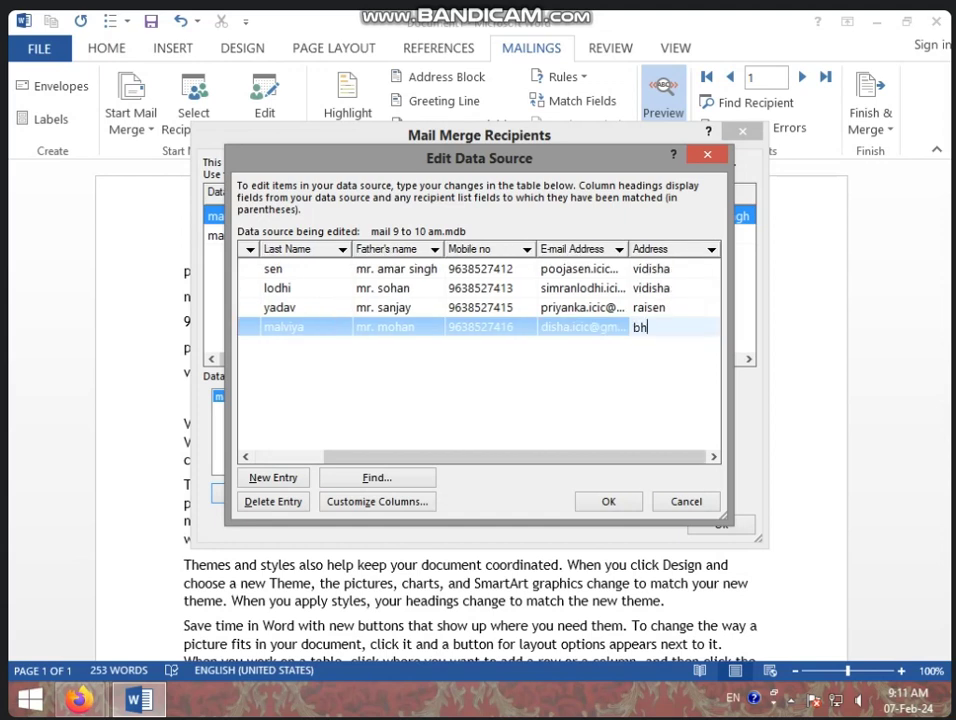
{"action": "type", "text": "opal"}
Save the edited recipient file, then exclude the first recipient from the merge list
{"action": "left_click", "coordinate": [608, 502]}
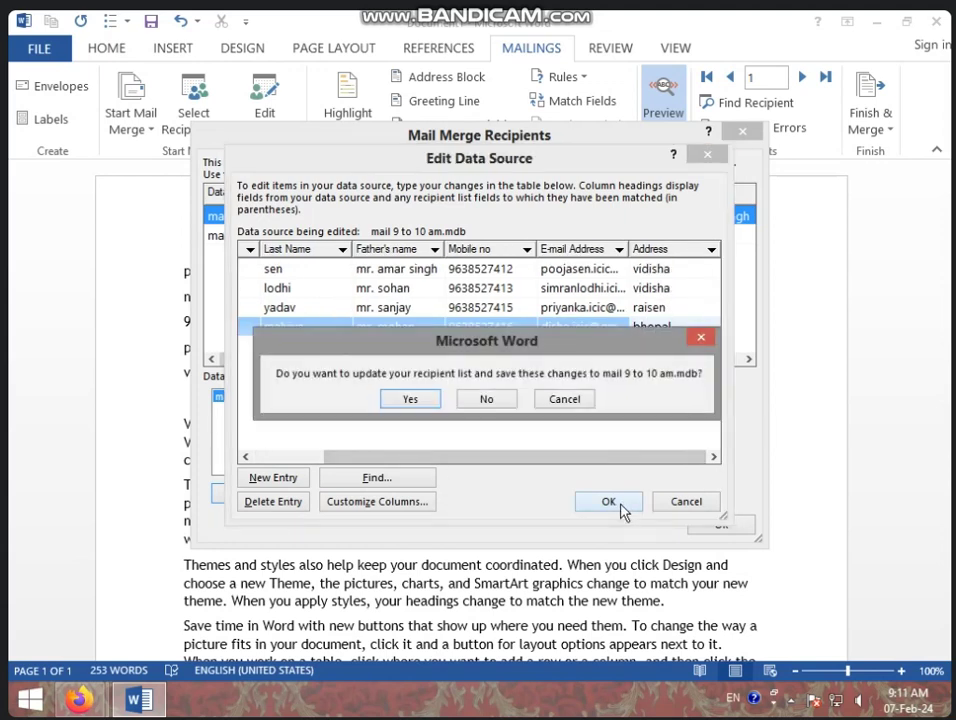
{"action": "left_click", "coordinate": [412, 400]}
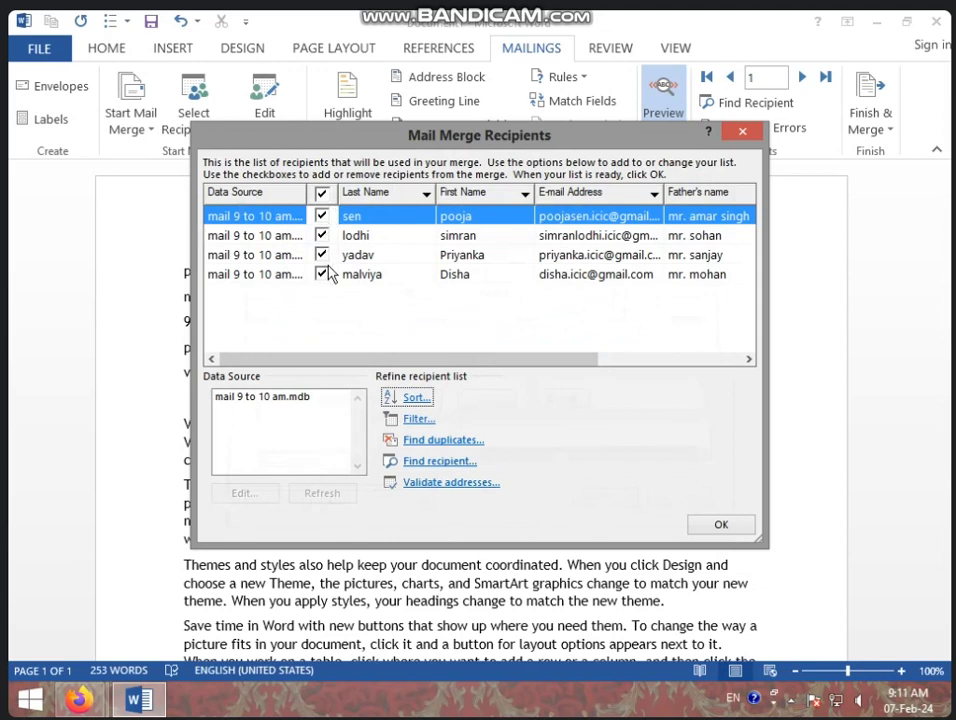
{"action": "left_click", "coordinate": [325, 219]}
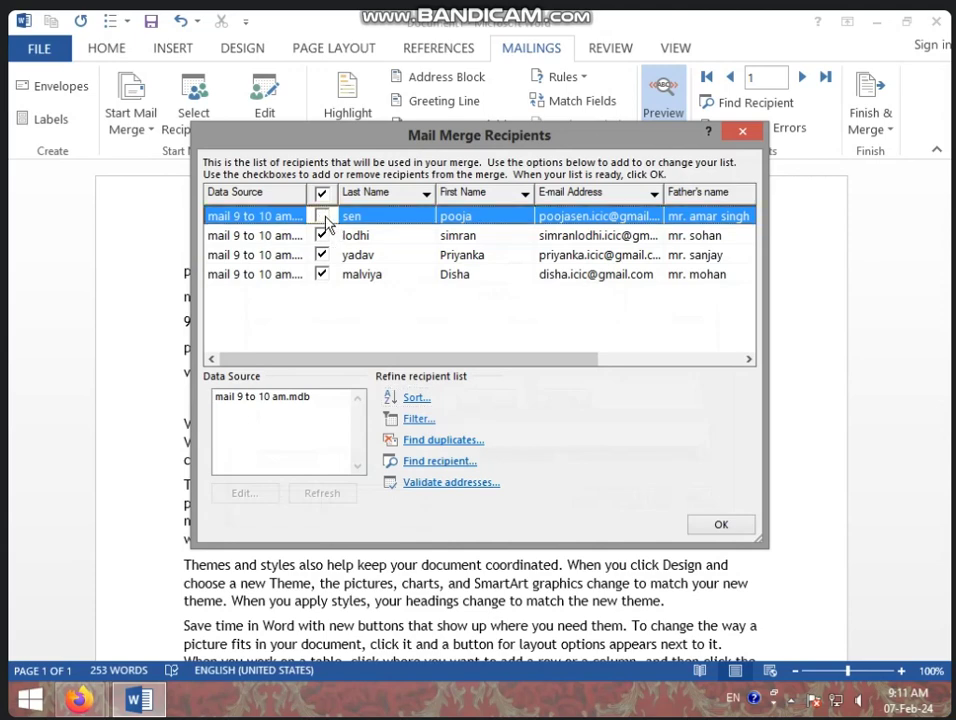
{"action": "left_click", "coordinate": [718, 532]}
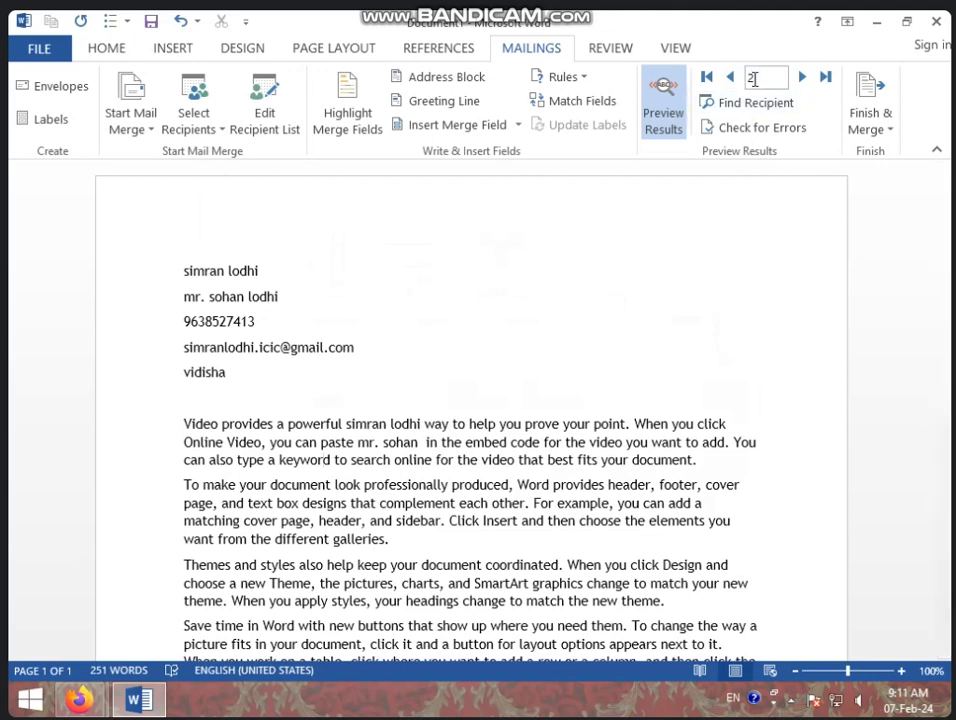
Preview two records forward and two back, then reopen the Mail Merge Recipients list
{"action": "left_click", "coordinate": [802, 77]}
{"action": "left_click", "coordinate": [802, 77]}
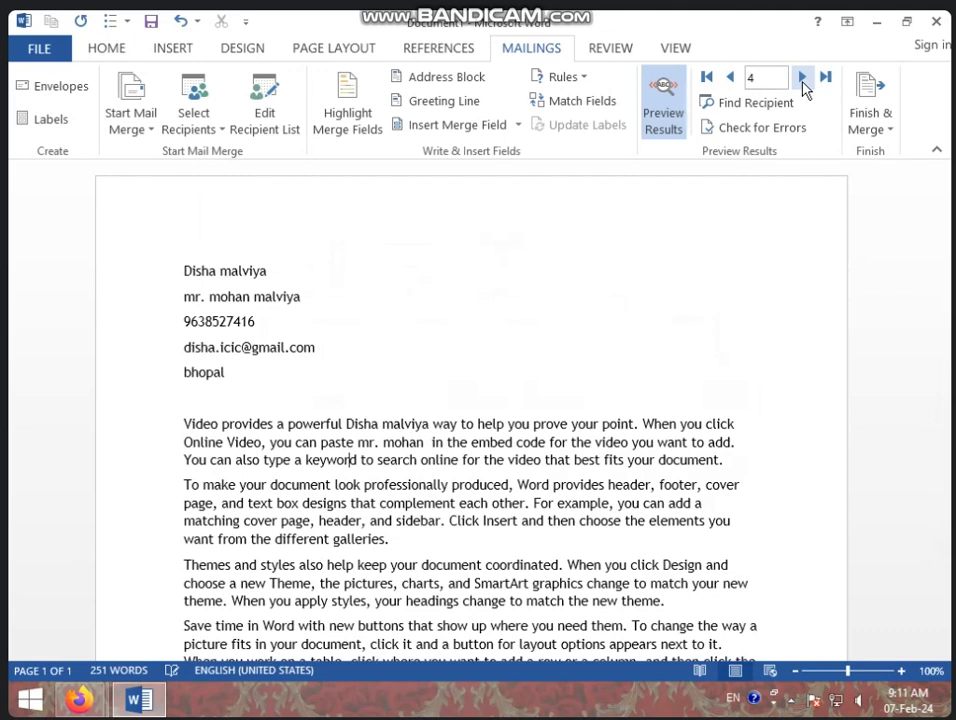
{"action": "left_click", "coordinate": [731, 79]}
{"action": "left_click", "coordinate": [731, 79]}
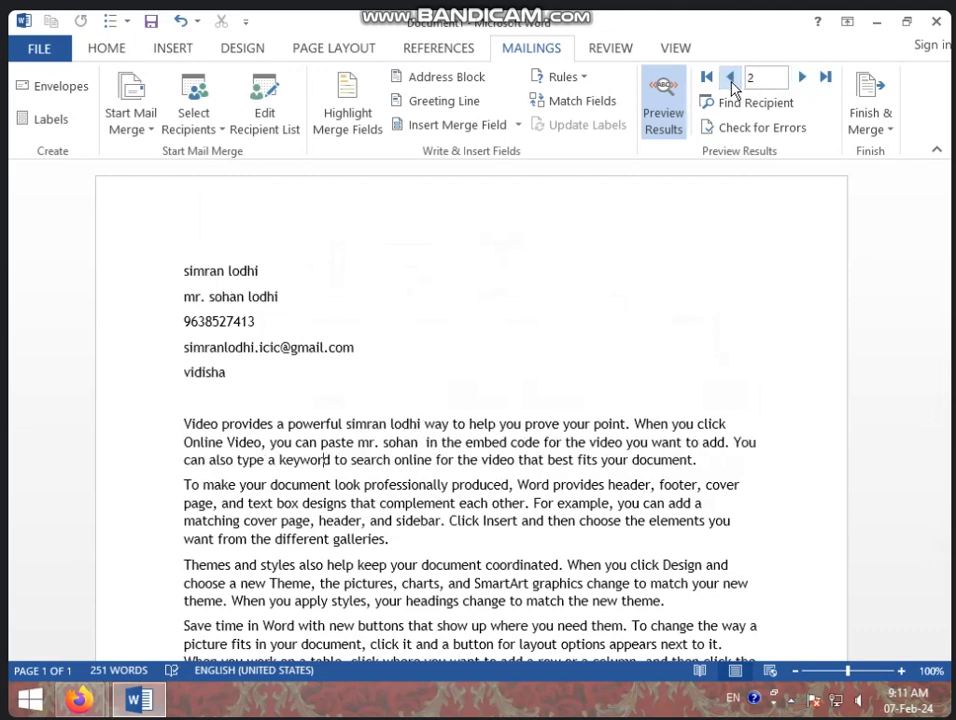
{"action": "left_click", "coordinate": [268, 116]}
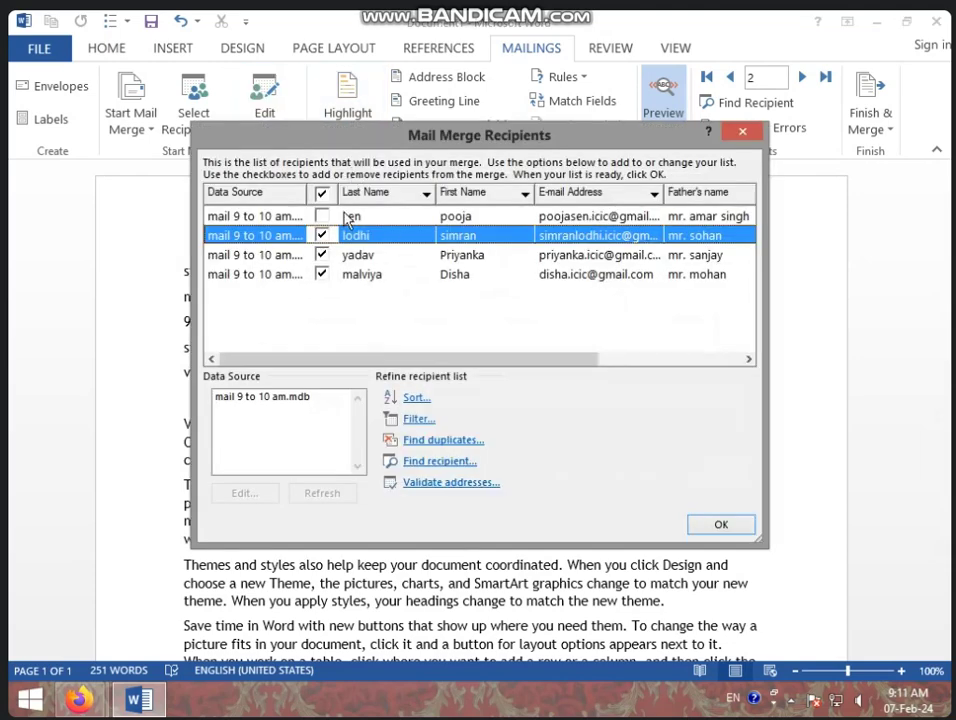
Re-check the first recipient in the merge list and confirm, restoring record 1's preview
{"action": "left_click", "coordinate": [321, 216]}
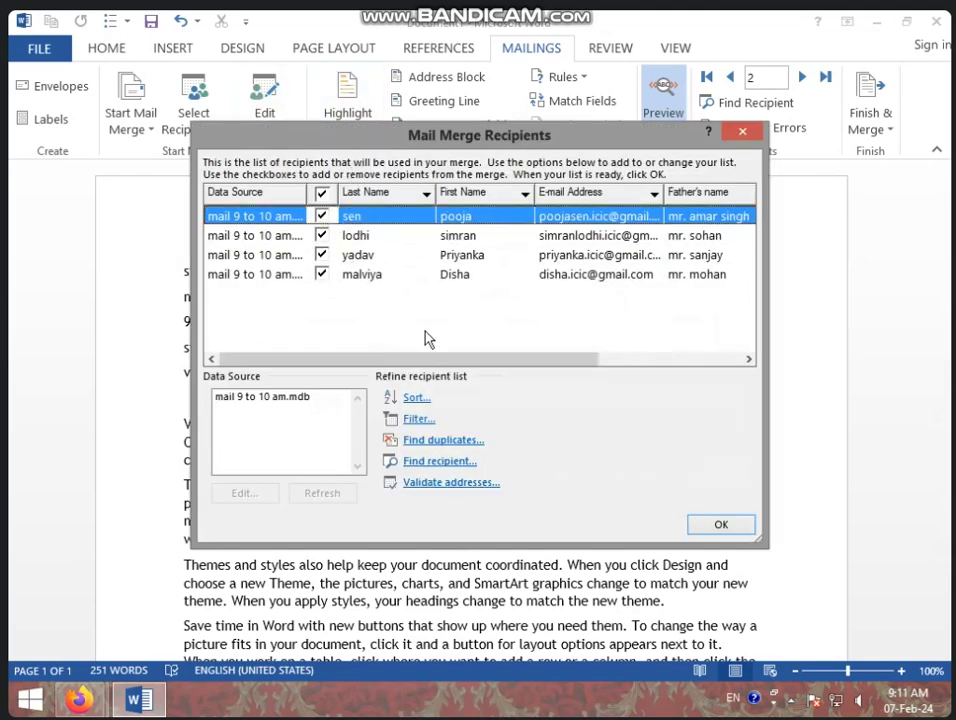
{"action": "left_click", "coordinate": [721, 524]}
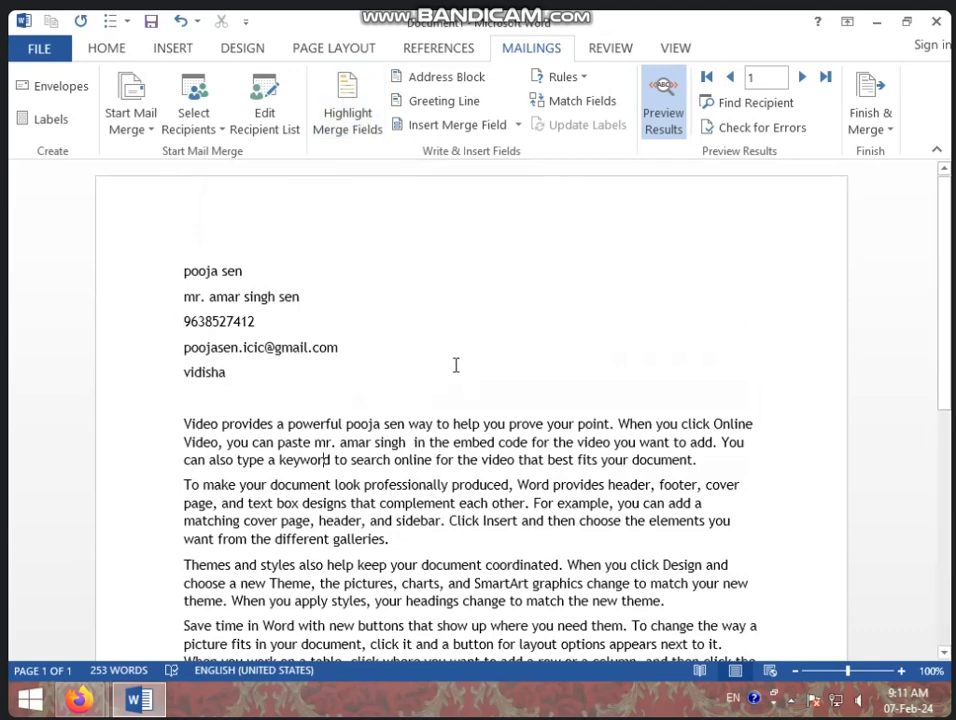
Highlight the merge fields, advance the preview to record 4, then turn the highlighting off
{"action": "left_click", "coordinate": [347, 113]}
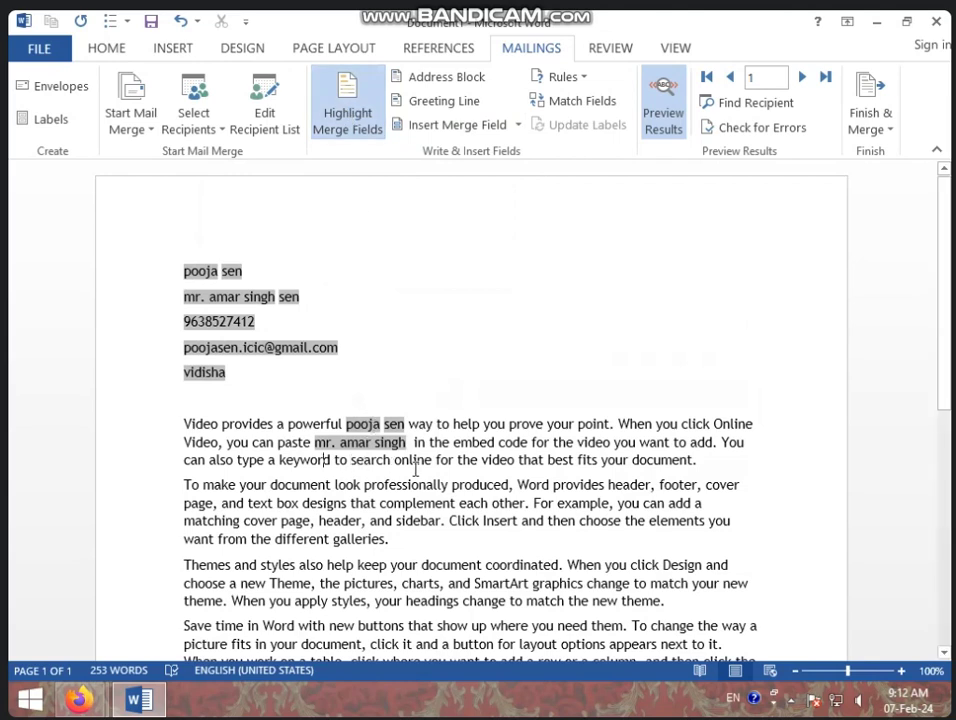
{"action": "left_click", "coordinate": [814, 78]}
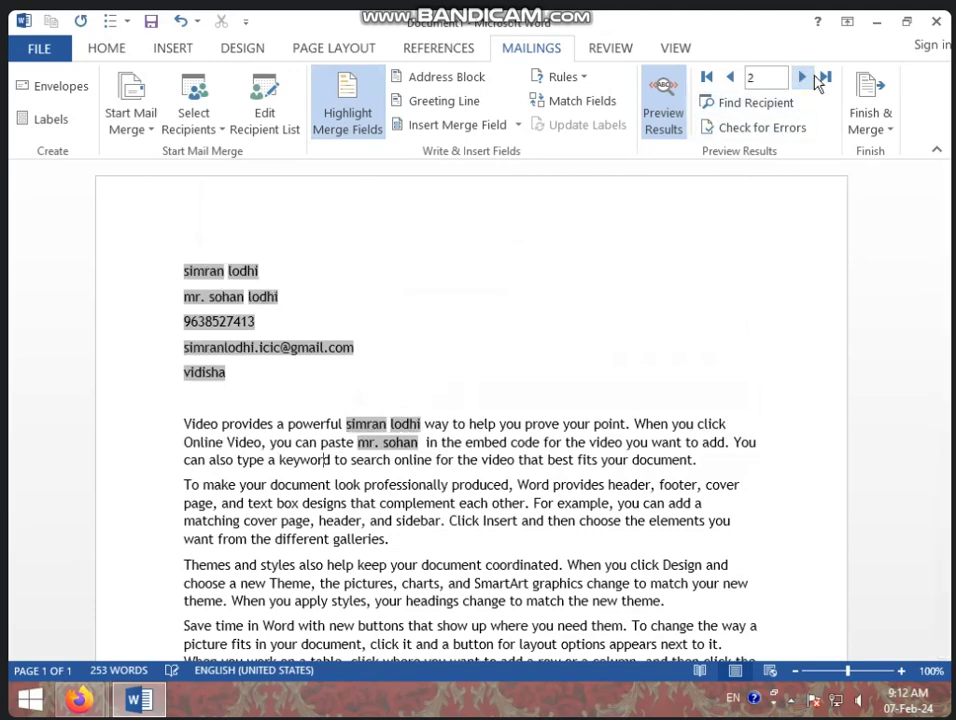
{"action": "left_click", "coordinate": [814, 78]}
{"action": "left_click", "coordinate": [816, 80]}
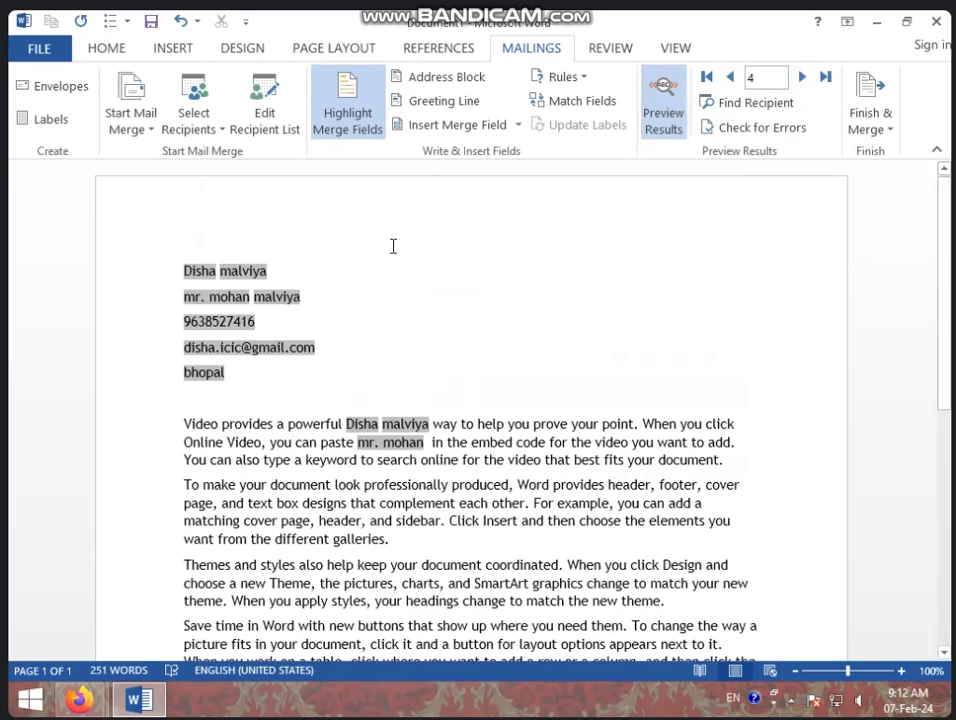
{"action": "left_click", "coordinate": [350, 105]}
{"action": "scroll", "coordinate": [399, 493], "scroll_direction": "down", "scroll_amount": 7}
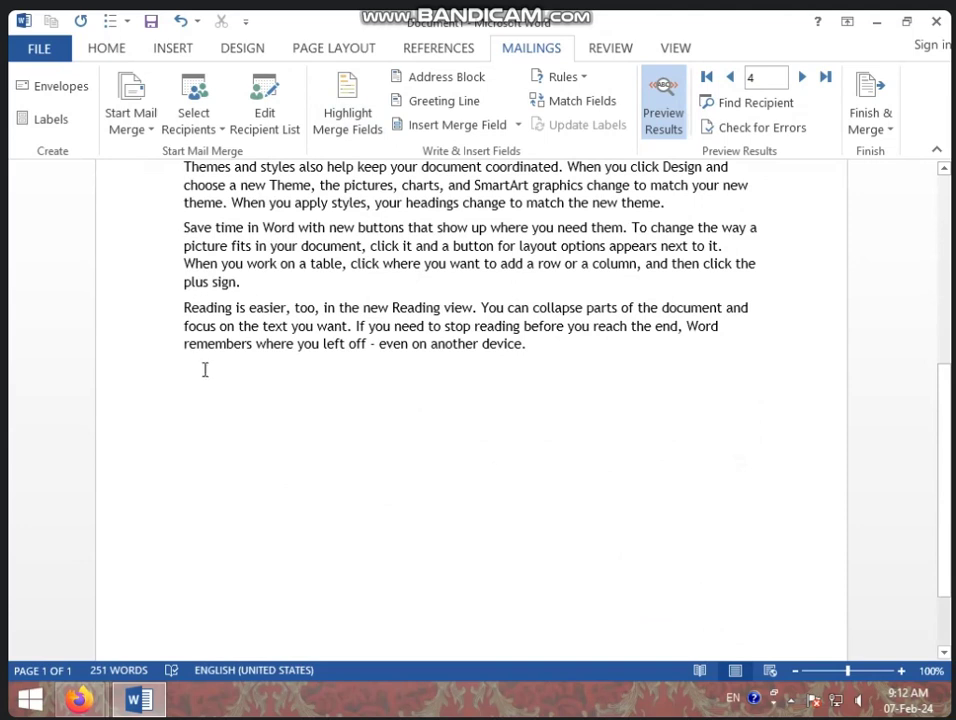
Insert an address block, then step the preview back to record 2 and scroll to the top
{"action": "left_click", "coordinate": [441, 80]}
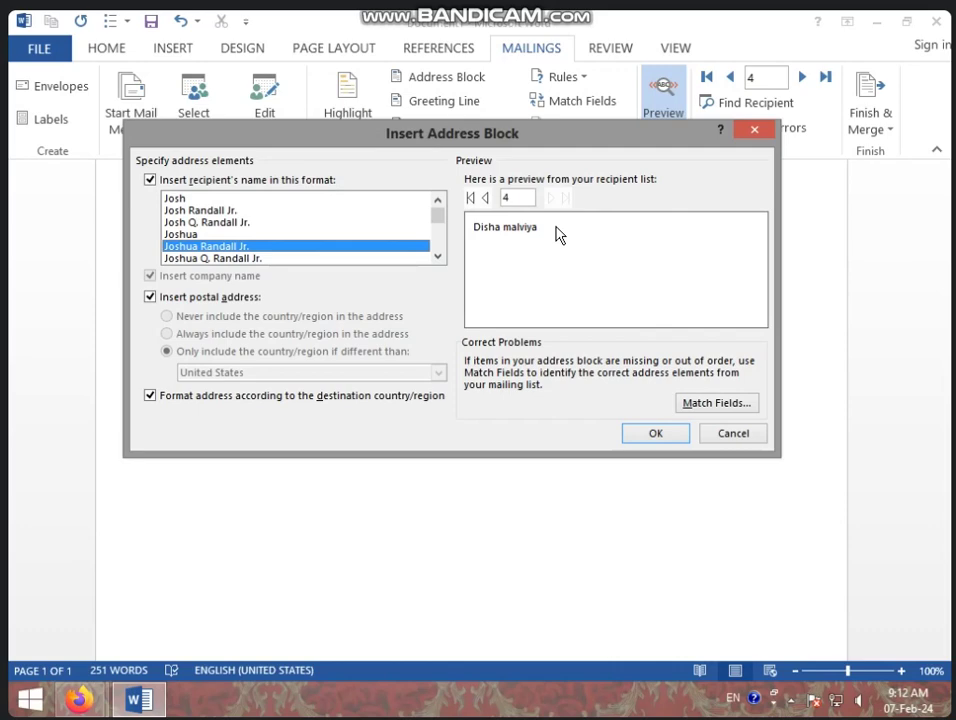
{"action": "left_click", "coordinate": [652, 432]}
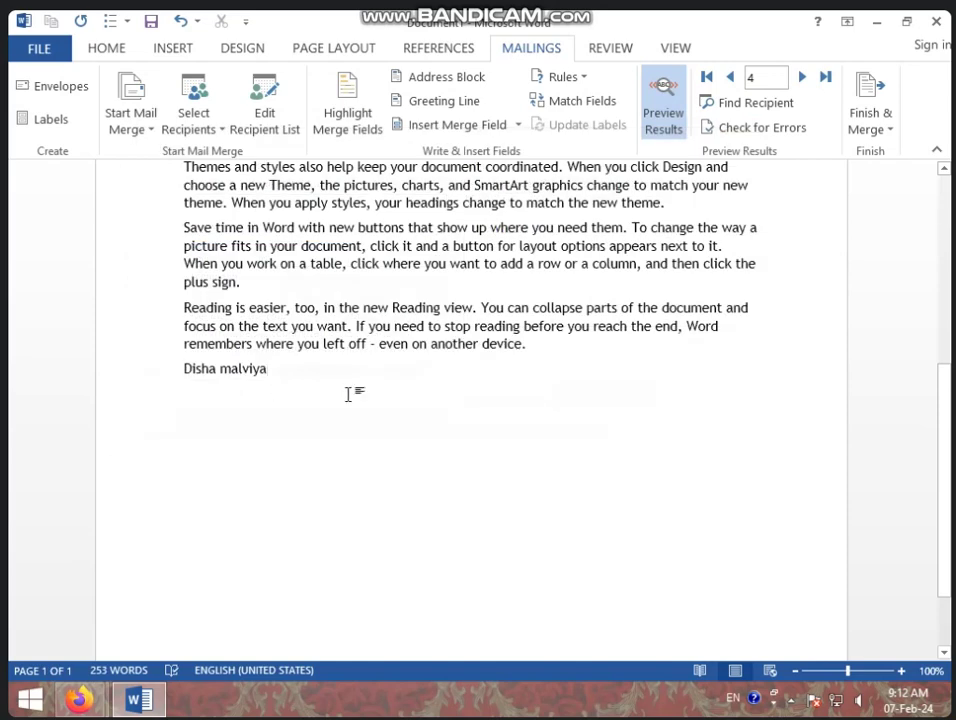
{"action": "left_click", "coordinate": [734, 77]}
{"action": "left_click", "coordinate": [734, 77]}
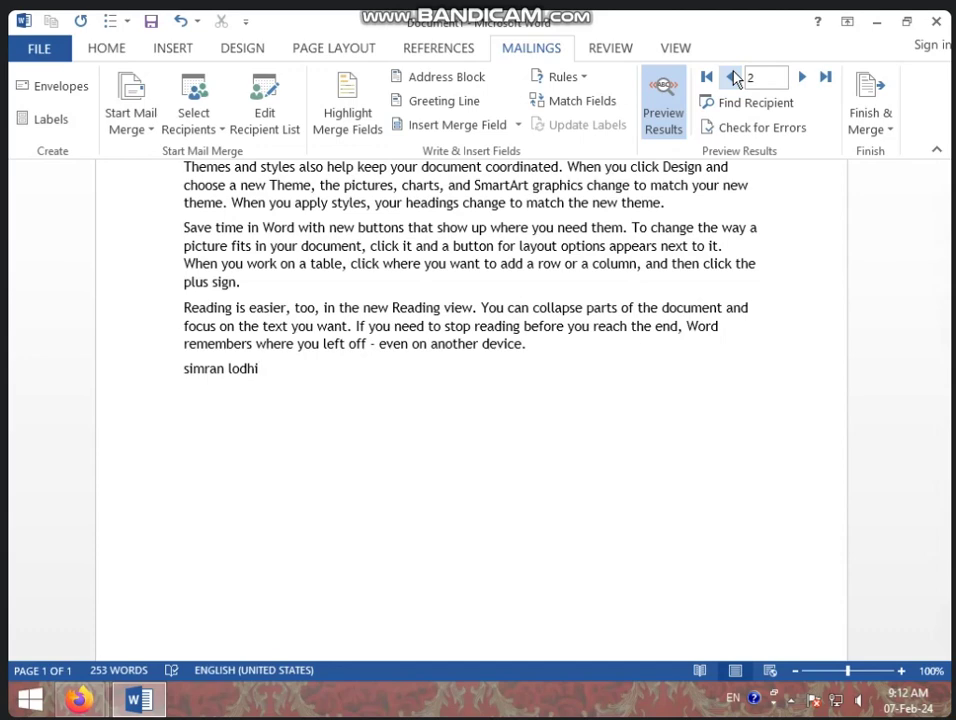
{"action": "scroll", "coordinate": [623, 282], "scroll_direction": "up", "scroll_amount": 2}
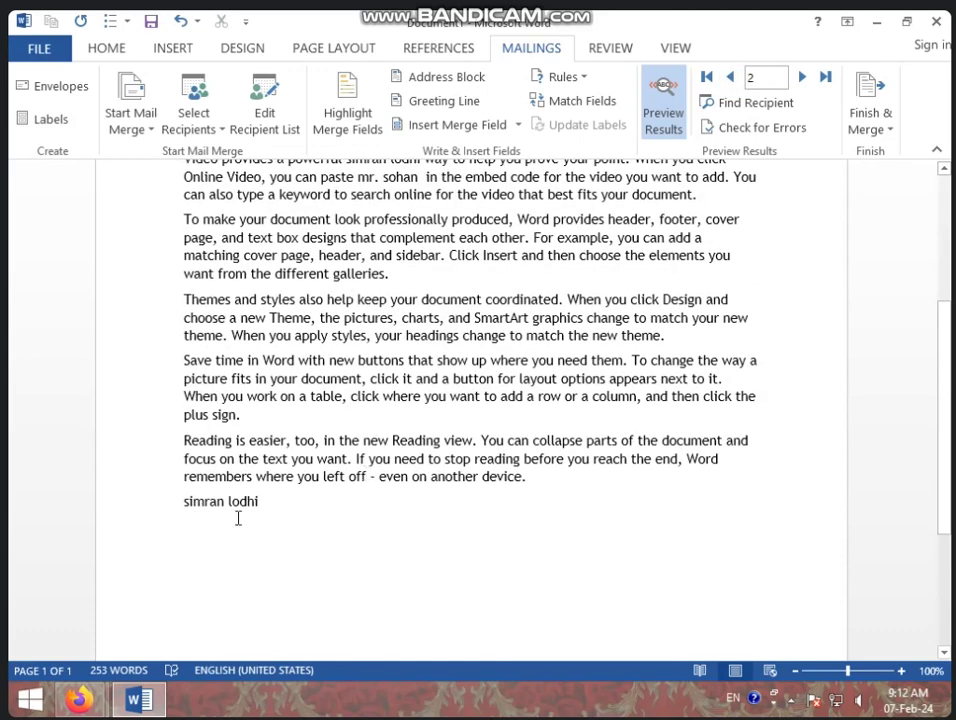
{"action": "scroll", "coordinate": [222, 518], "scroll_direction": "up", "scroll_amount": 4}
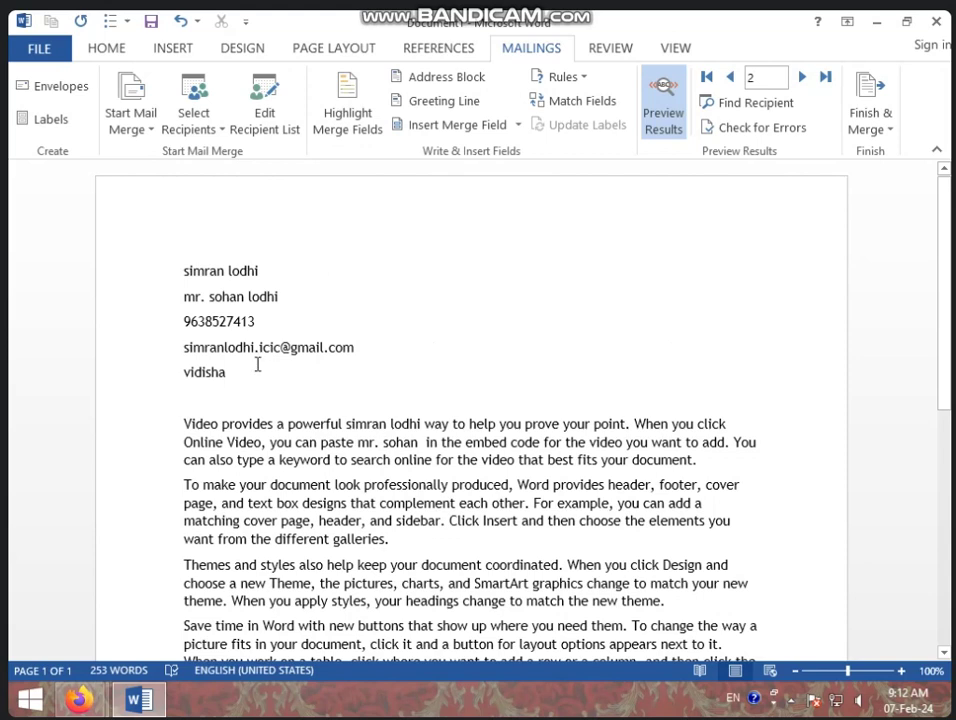
Insert a greeting line below the address, trying To and blank salutations before settling on Dear
{"action": "left_click", "coordinate": [220, 404]}
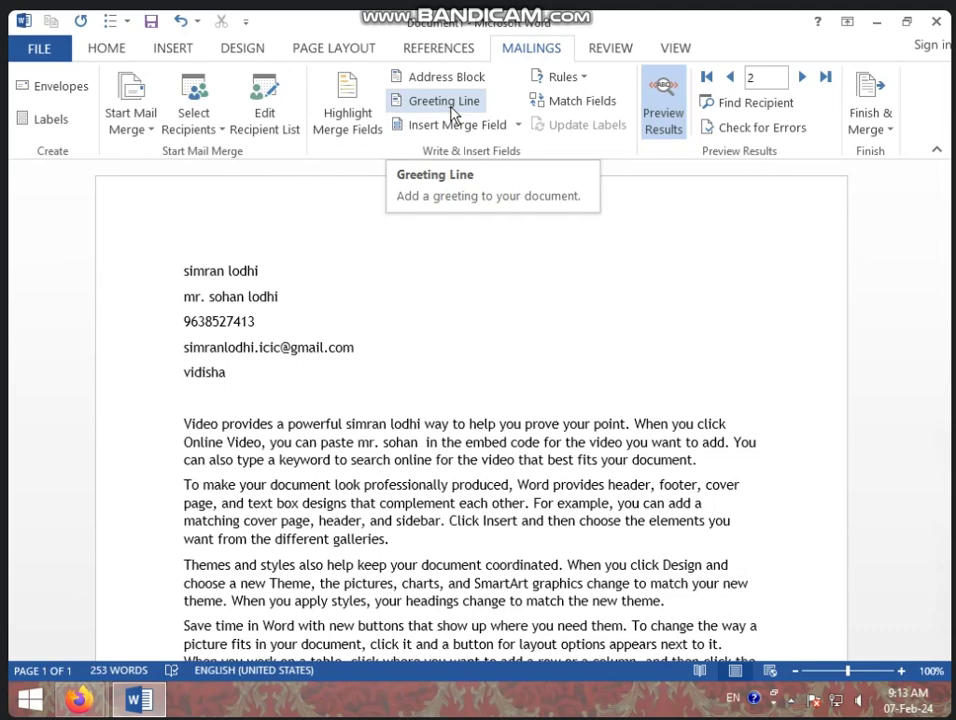
{"action": "left_click", "coordinate": [452, 105]}
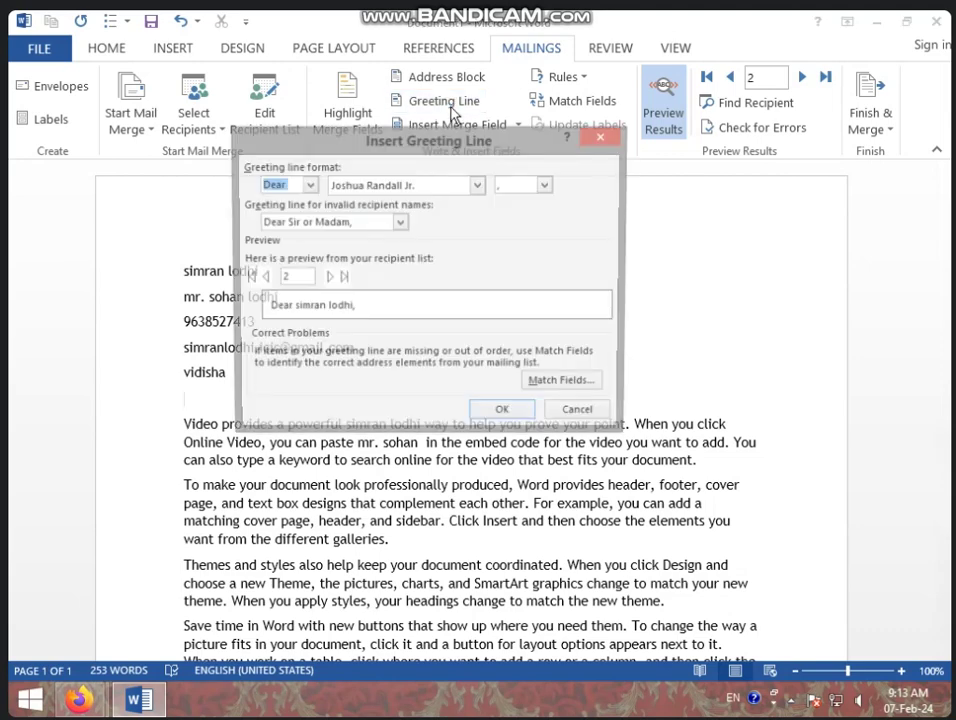
{"action": "left_click_drag", "start_coordinate": [455, 146], "coordinate": [518, 139]}
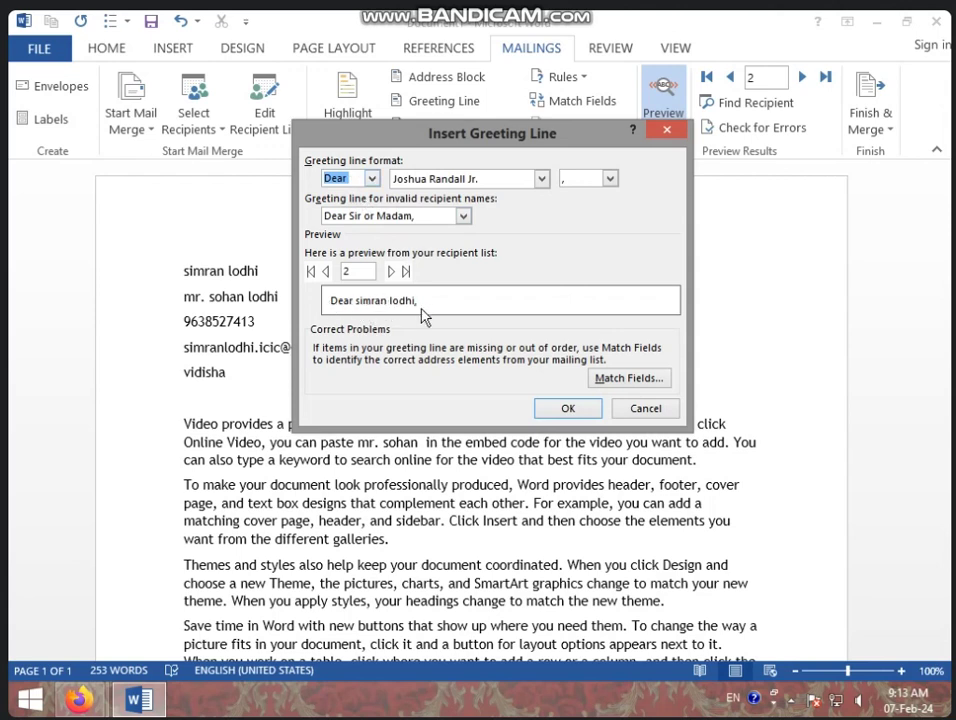
{"action": "left_click", "coordinate": [372, 179]}
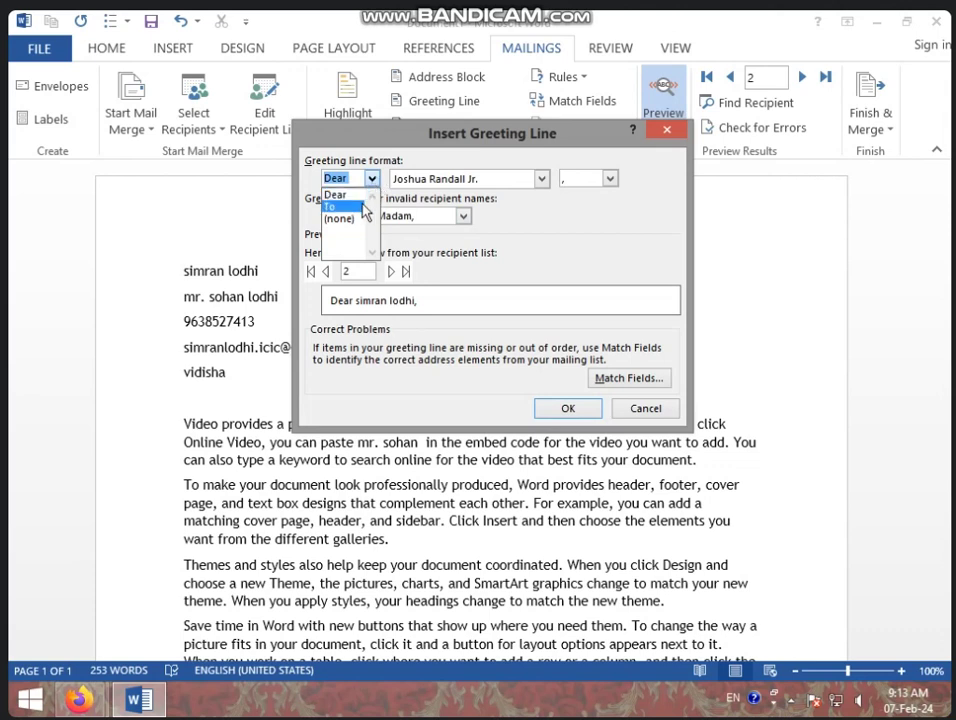
{"action": "left_click", "coordinate": [330, 206]}
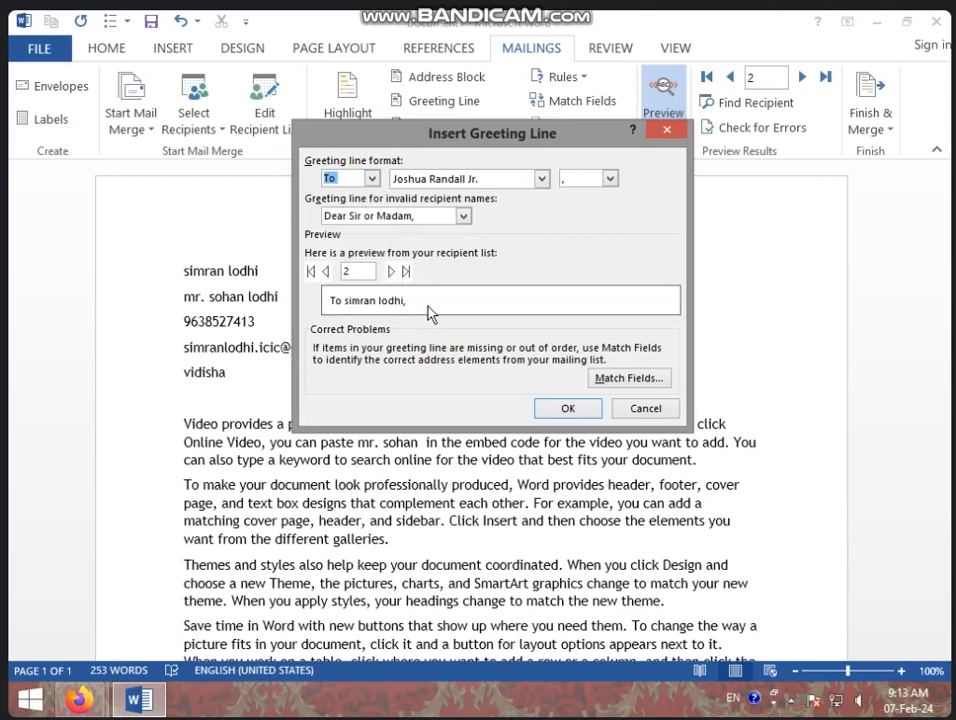
{"action": "left_click", "coordinate": [372, 179]}
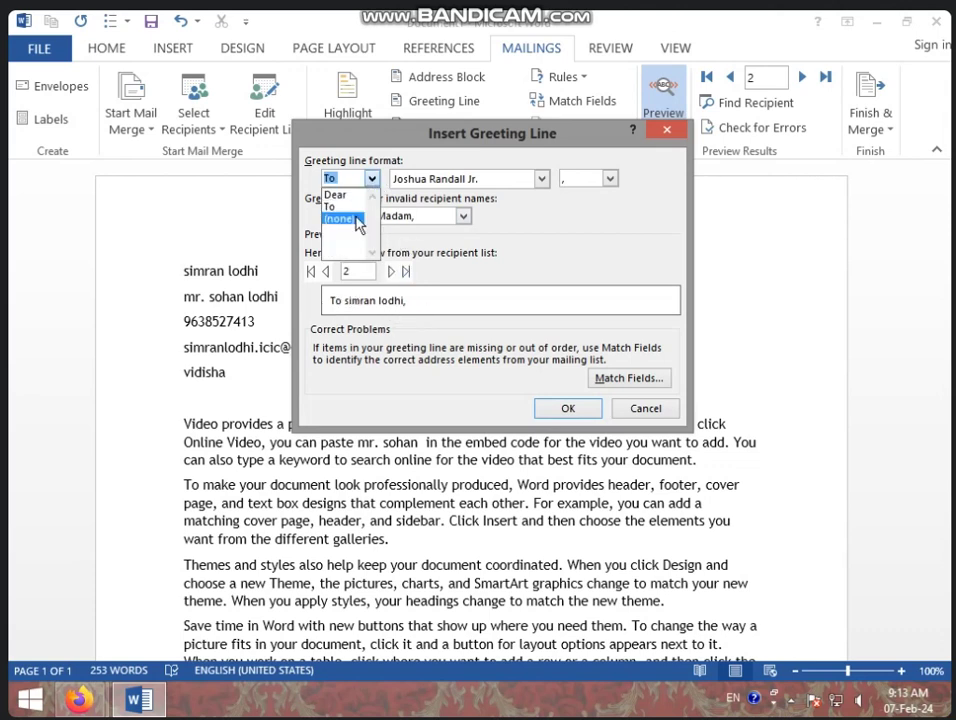
{"action": "left_click", "coordinate": [352, 218]}
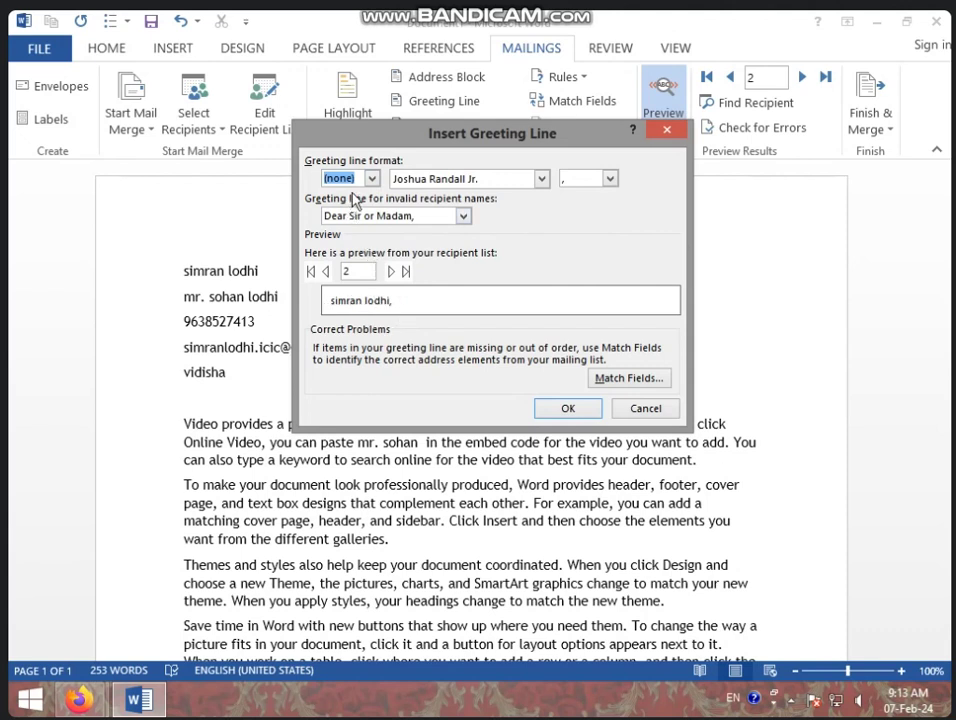
{"action": "type", "text": "gf"}
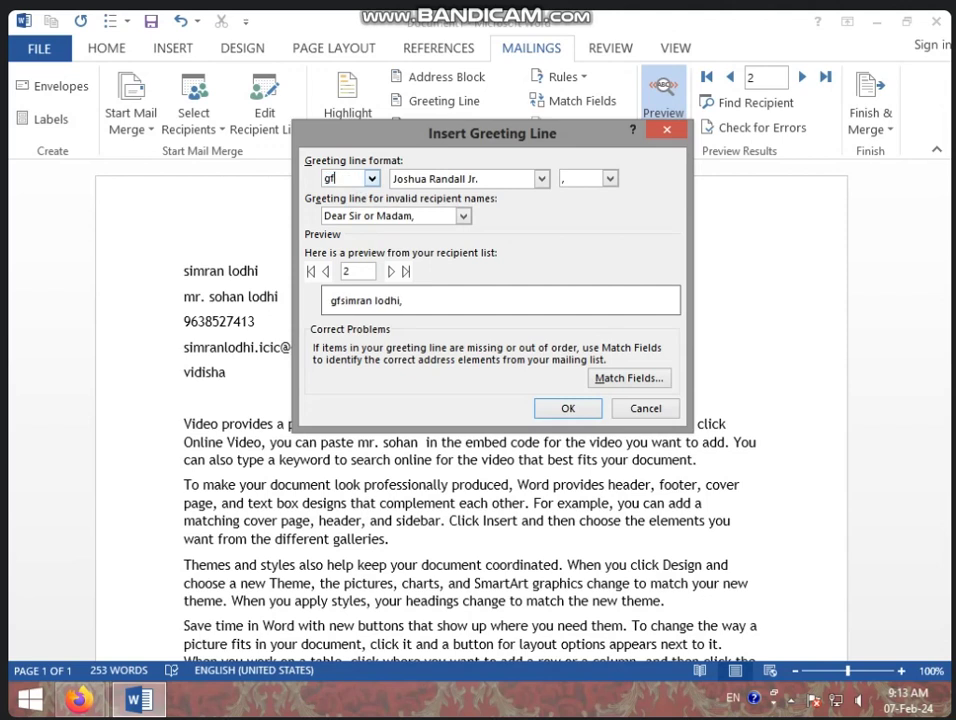
{"action": "type", "text": "hfh"}
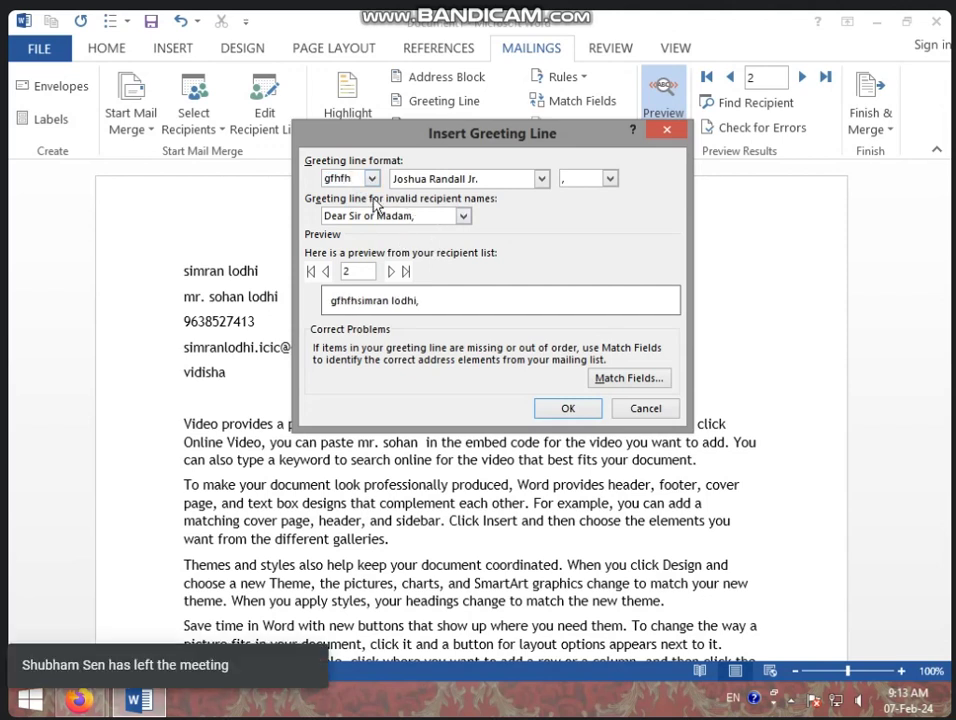
{"action": "left_click", "coordinate": [371, 179]}
{"action": "left_click", "coordinate": [369, 196]}
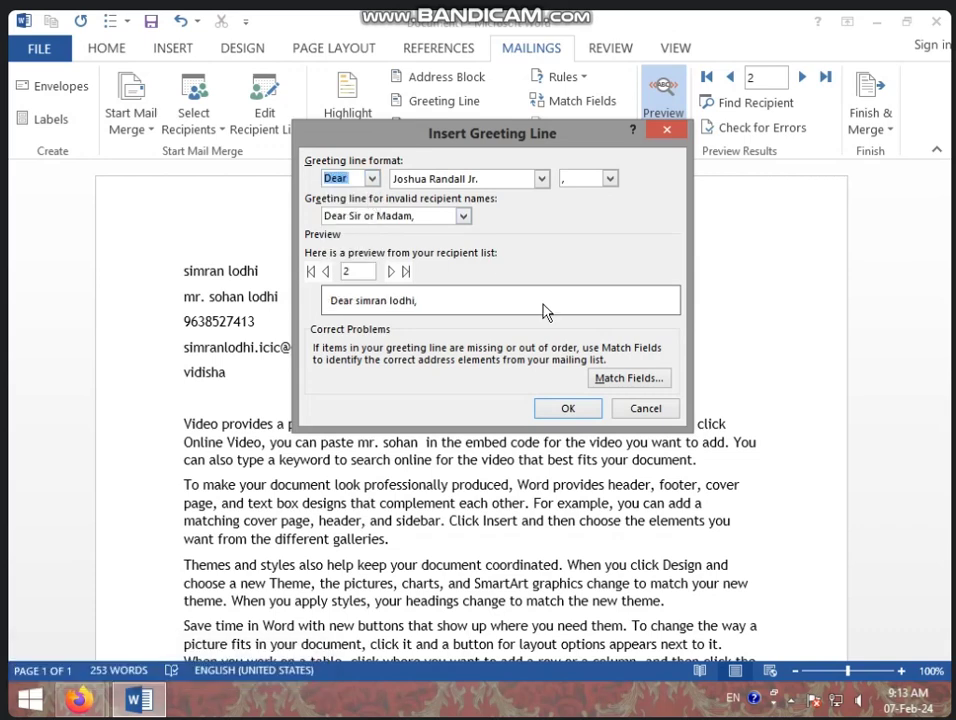
{"action": "left_click", "coordinate": [564, 408]}
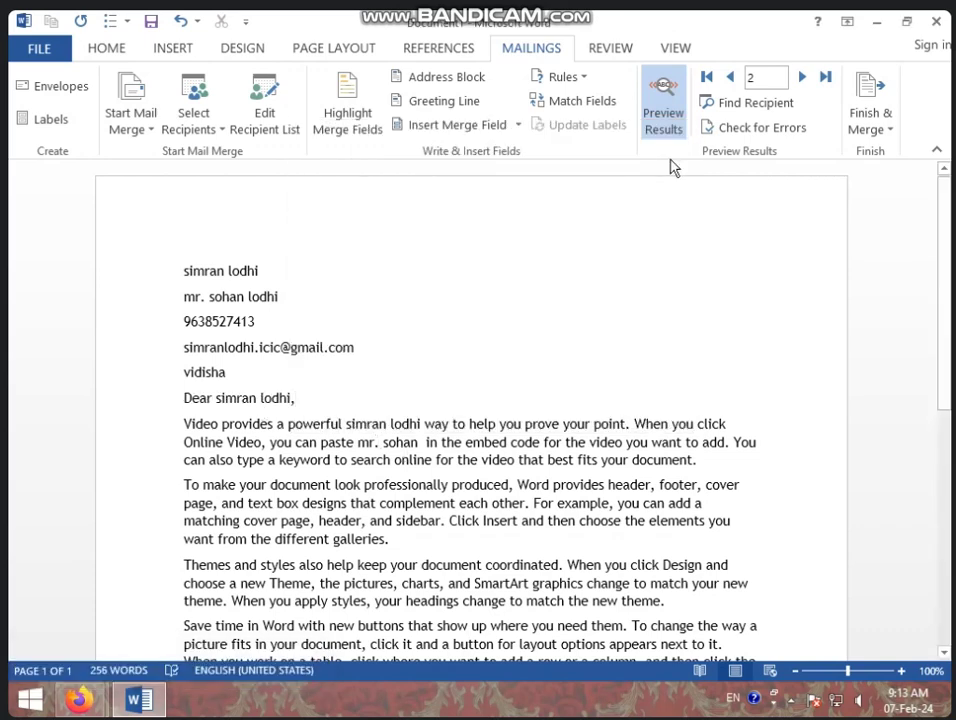
Advance the preview to record 4, then open and dismiss the Insert Merge Field list
{"action": "left_click", "coordinate": [802, 78]}
{"action": "left_click", "coordinate": [802, 78]}
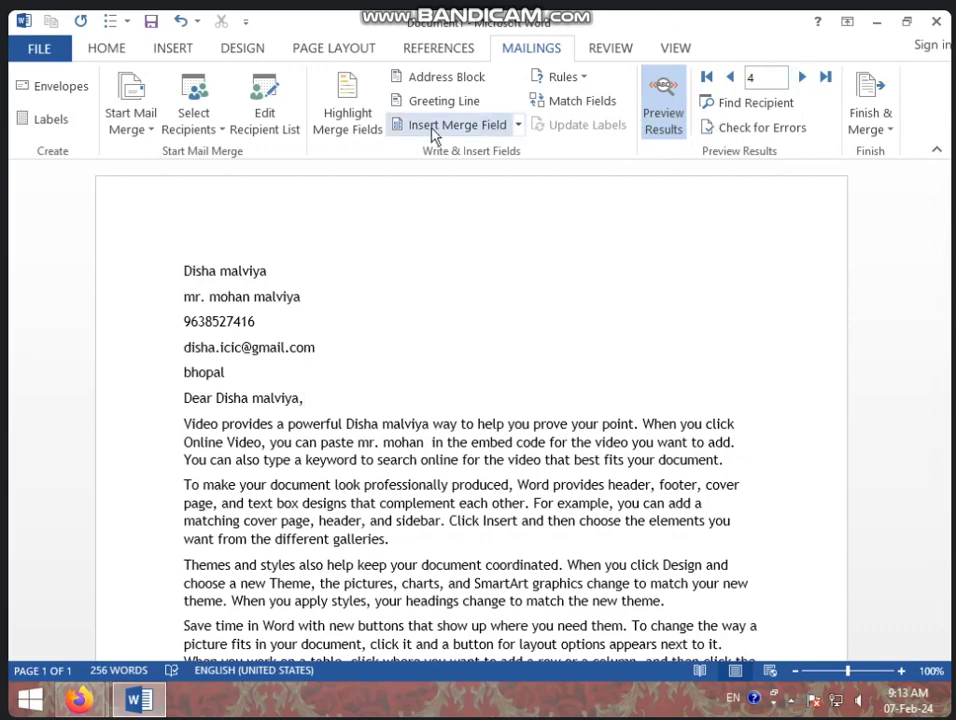
{"action": "left_click", "coordinate": [518, 125]}
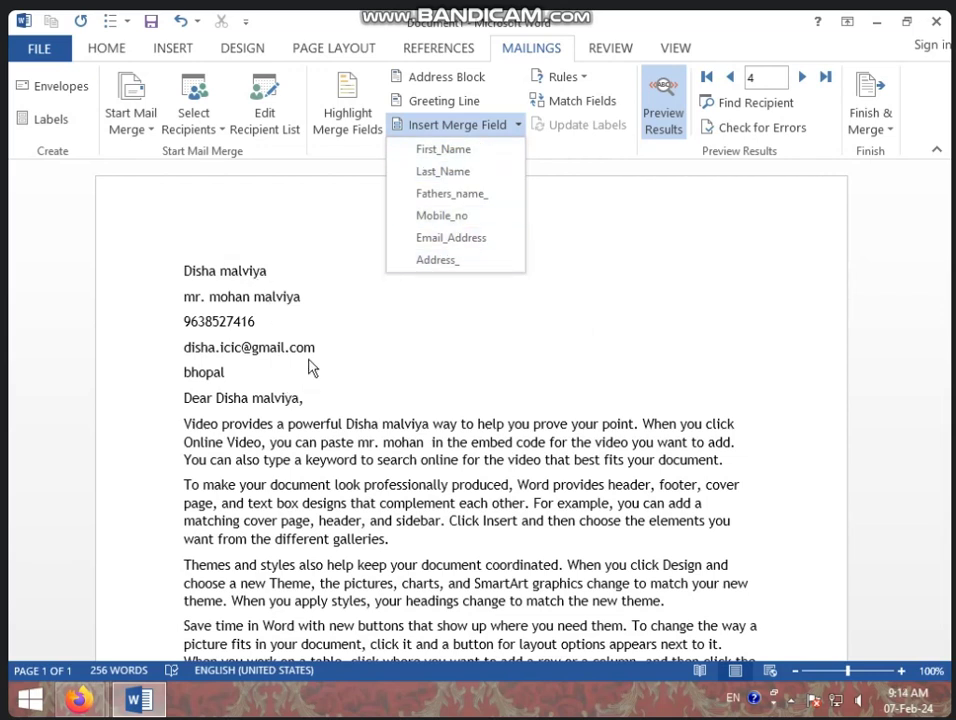
{"action": "left_click", "coordinate": [348, 191]}
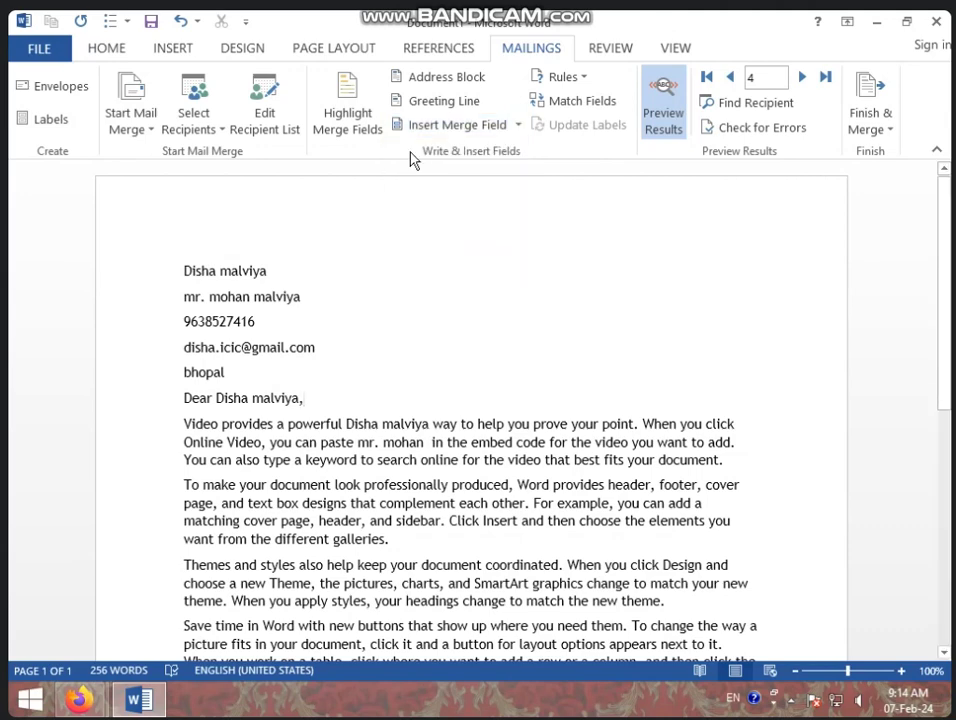
{"action": "left_click", "coordinate": [450, 125]}
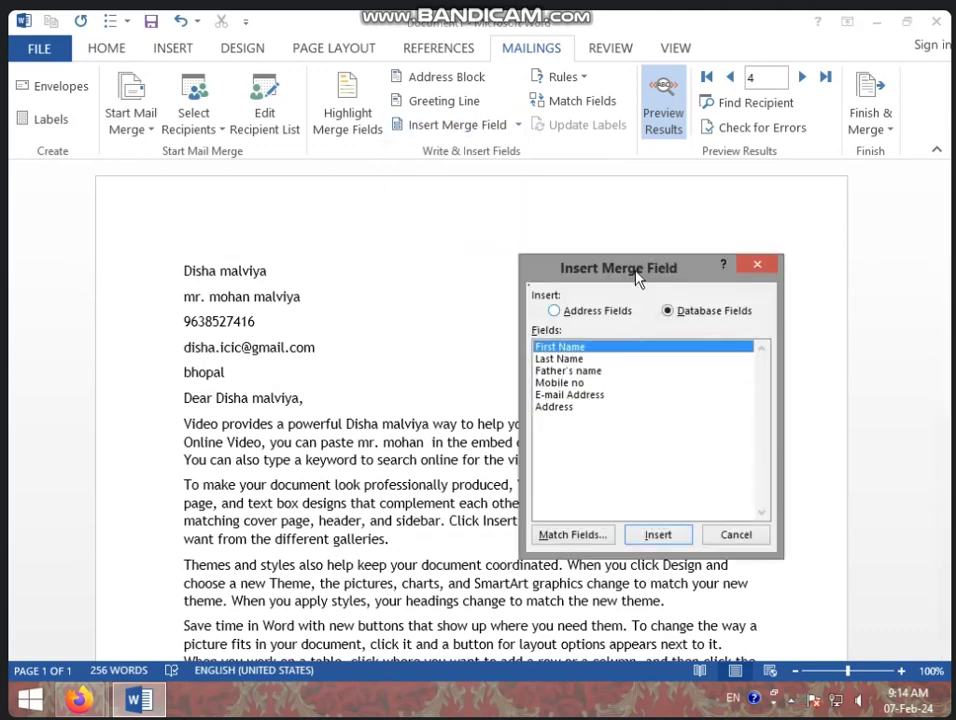
{"action": "left_click_drag", "start_coordinate": [638, 277], "coordinate": [597, 200]}
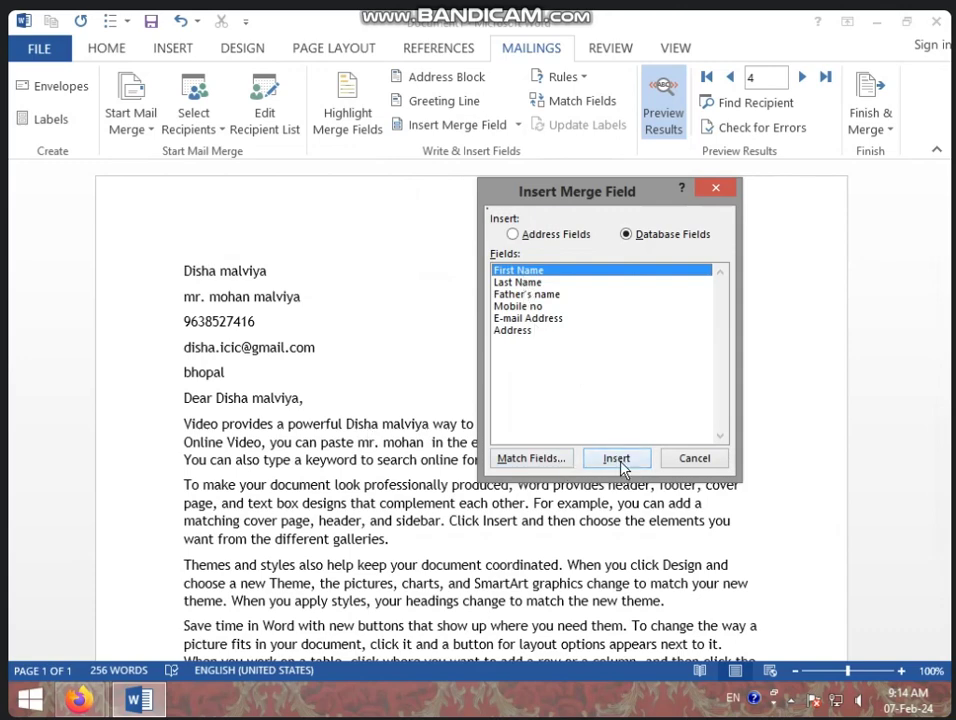
{"action": "left_click", "coordinate": [716, 188]}
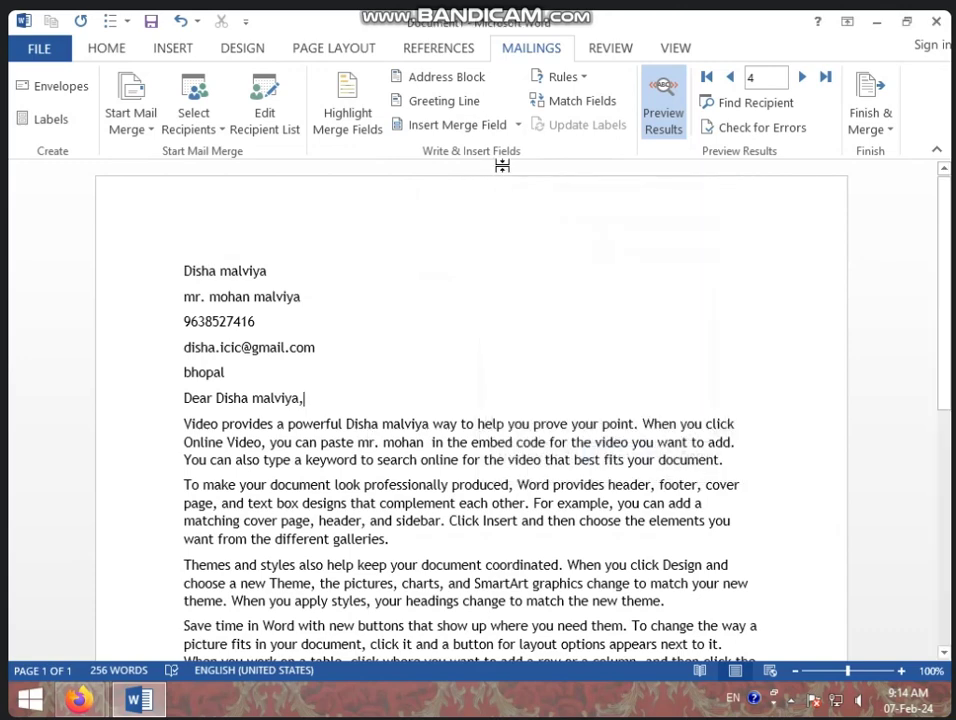
{"action": "left_click", "coordinate": [447, 128]}
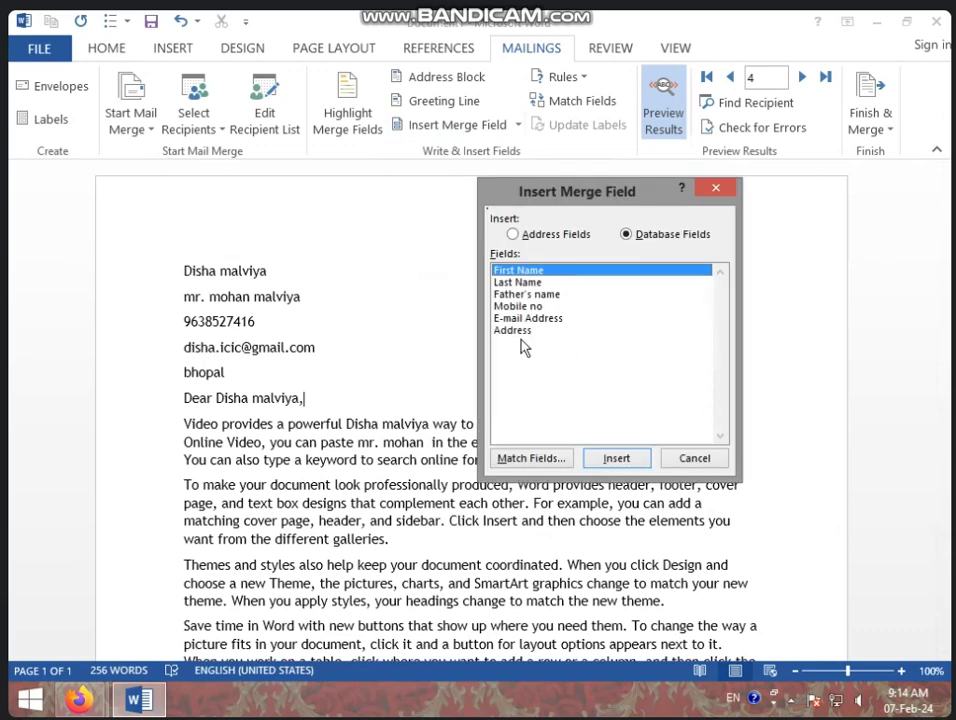
{"action": "left_click", "coordinate": [716, 188]}
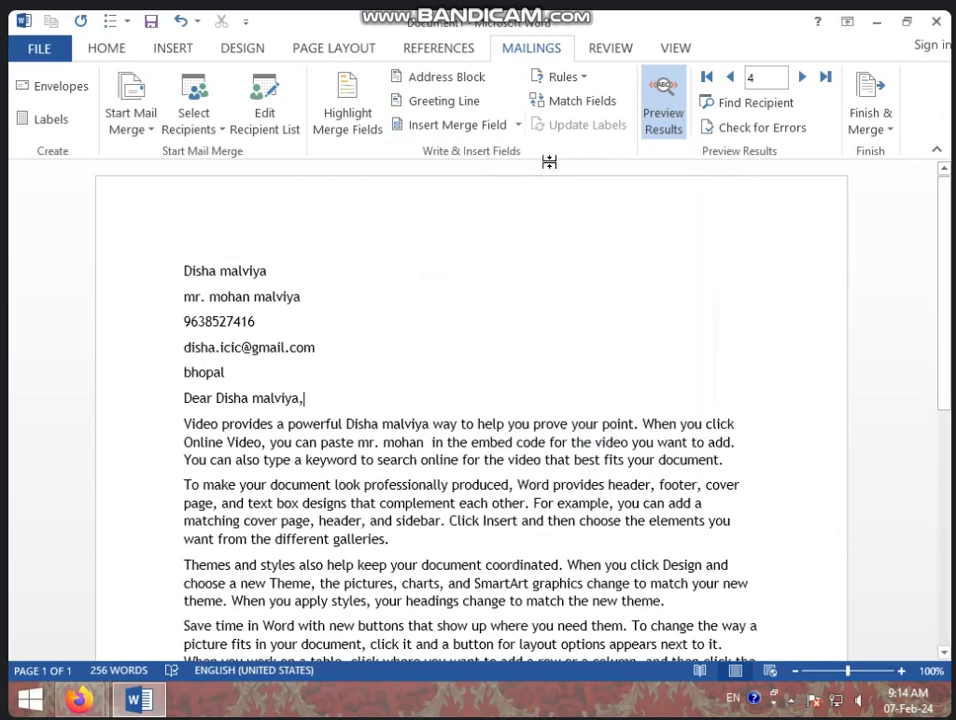
{"action": "left_click", "coordinate": [518, 125]}
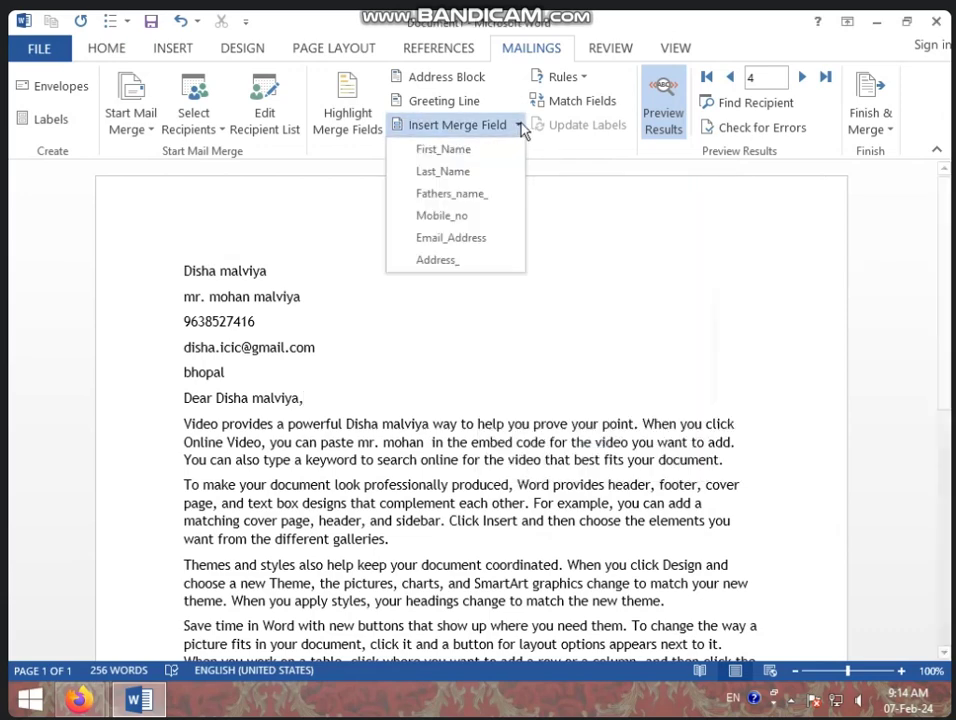
{"action": "left_click", "coordinate": [475, 283]}
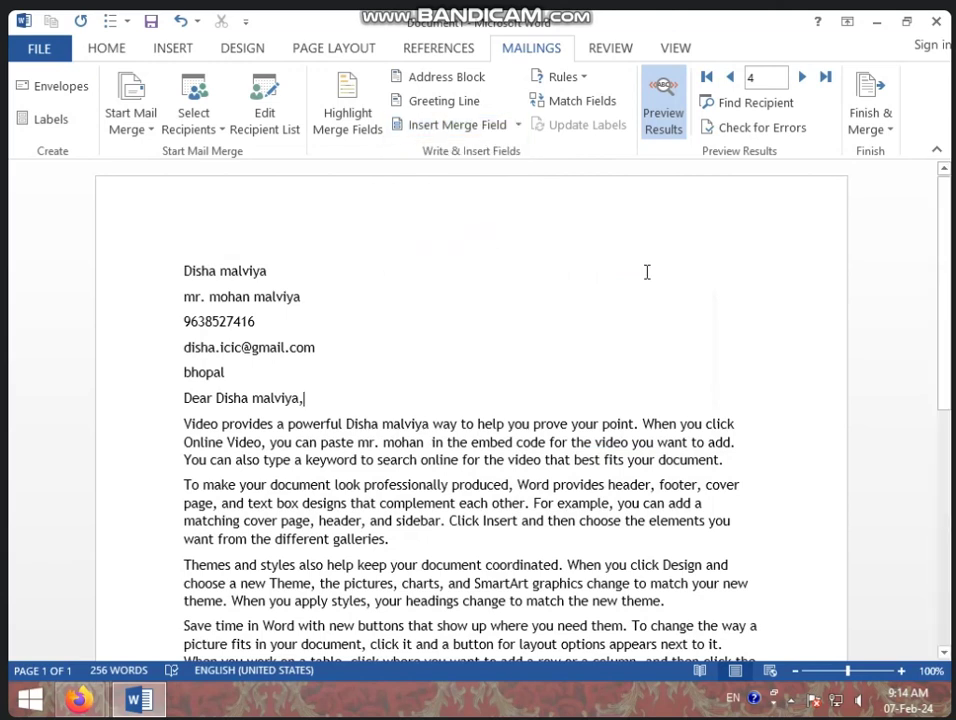